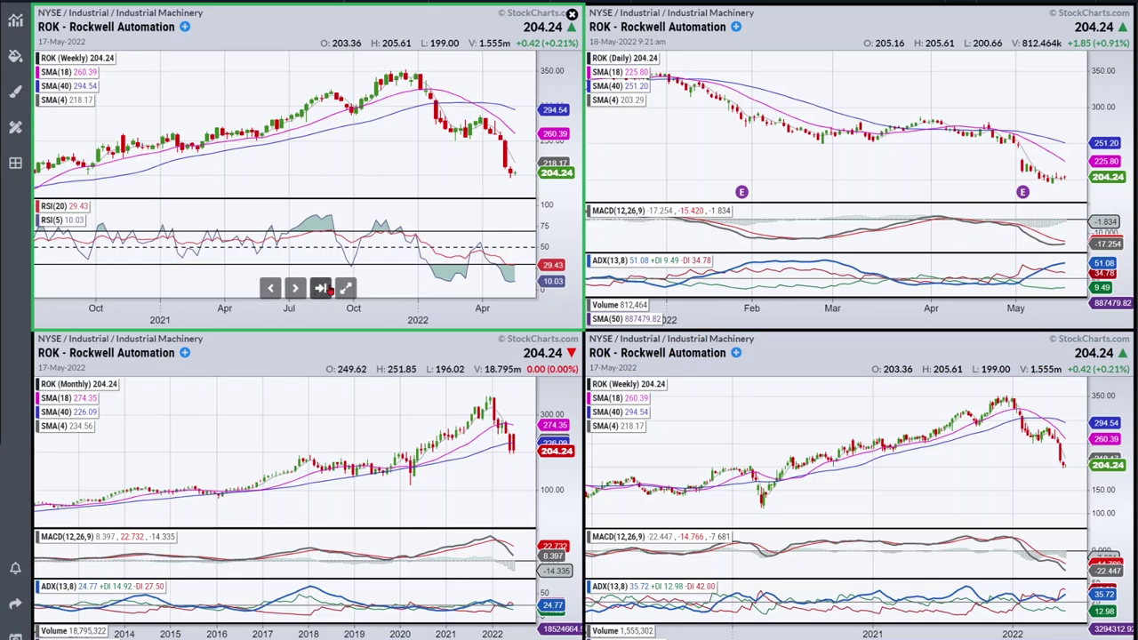
Step: Enlarge the weekly ROK chart with the RSI panel and inspect its price history over a wider date range
click(345, 287)
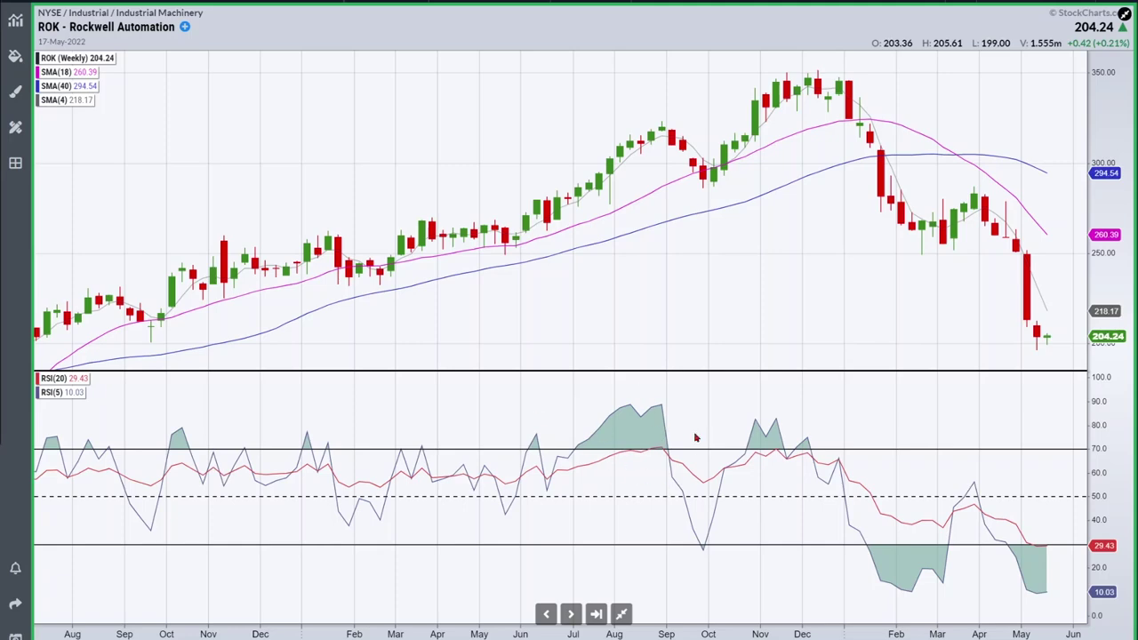
scroll(675, 388, down, 3)
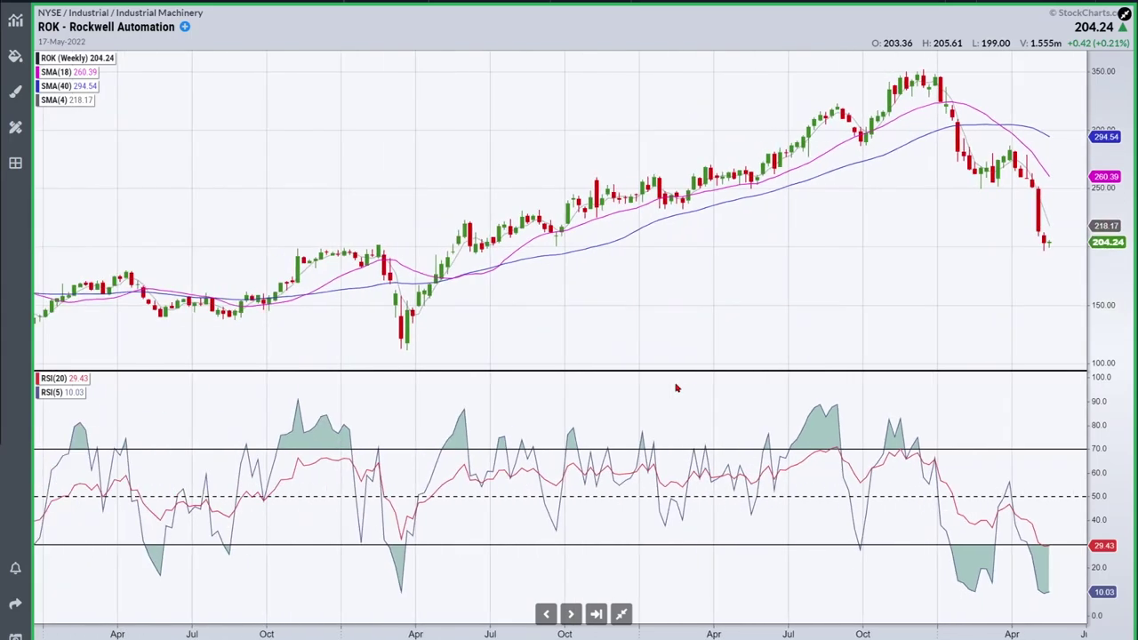
scroll(675, 388, up, 4)
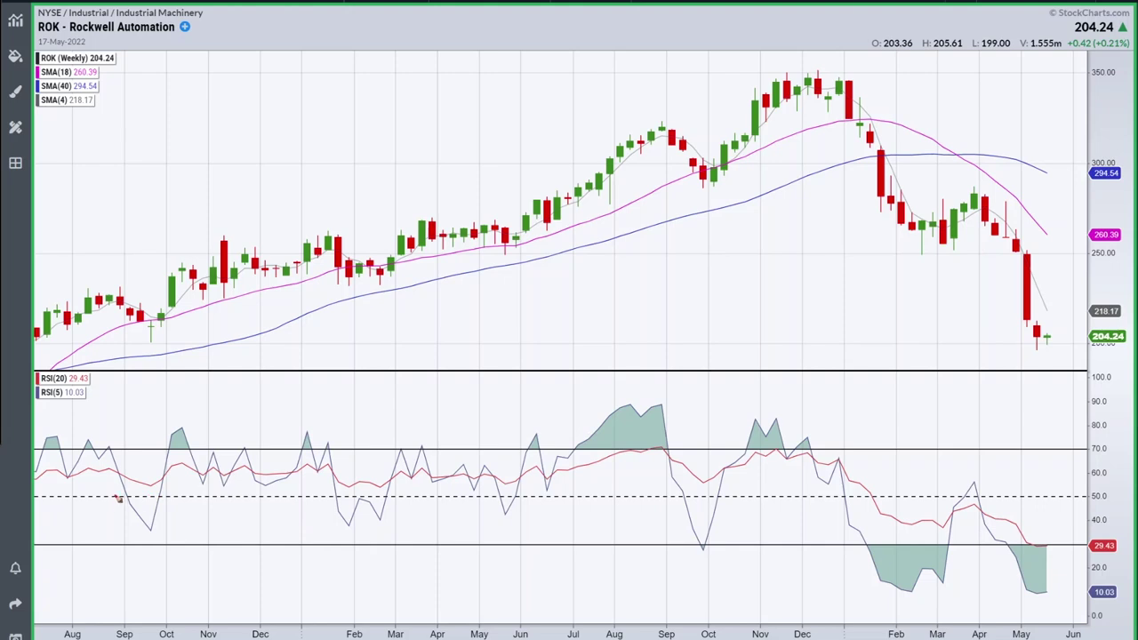
Step: Draw freehand lines along the RSI 50 level and over RSI(20), marking its late-August peak and the September decline
mouse_move(114, 496)
mouse_down()
mouse_move(392, 510)
mouse_move(465, 495)
mouse_move(631, 494)
mouse_up()
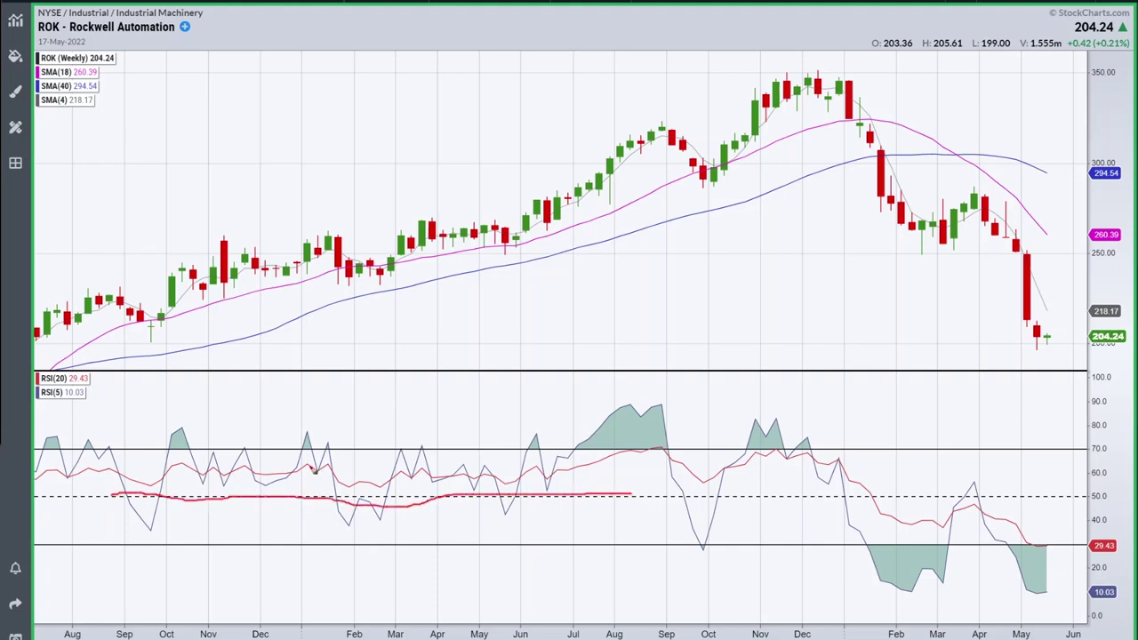
mouse_move(163, 489)
mouse_down()
mouse_move(182, 467)
mouse_move(334, 471)
mouse_up()
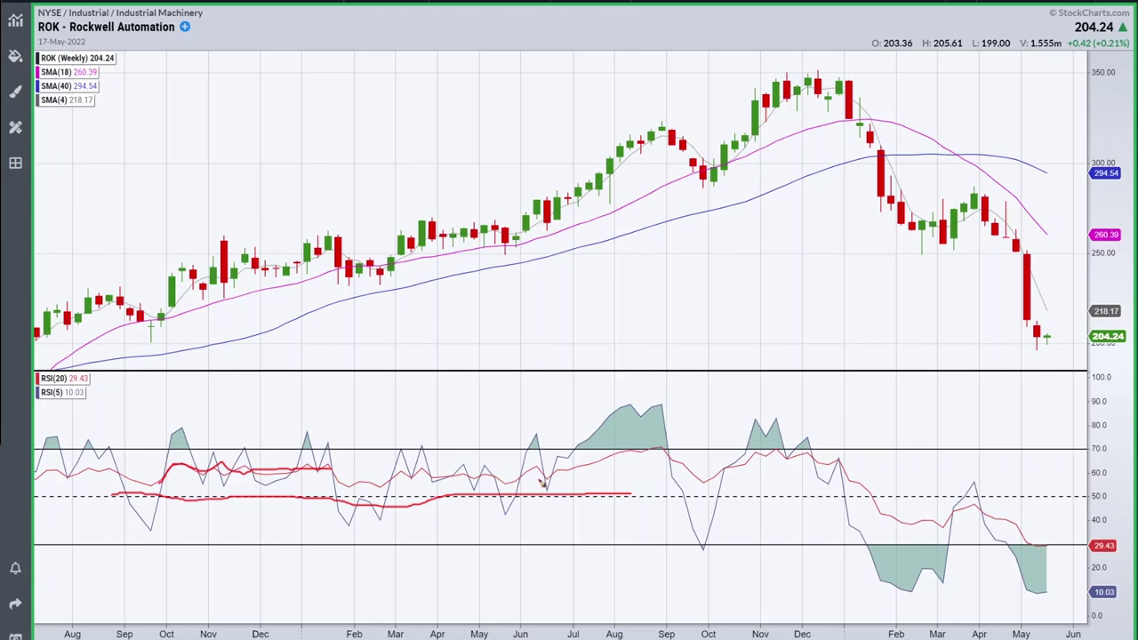
mouse_move(653, 449)
mouse_down()
mouse_move(677, 445)
mouse_move(639, 454)
mouse_move(663, 454)
mouse_up()
mouse_move(673, 450)
mouse_down()
mouse_move(702, 479)
mouse_move(651, 443)
mouse_move(703, 484)
mouse_up()
drag(163, 500, 630, 501)
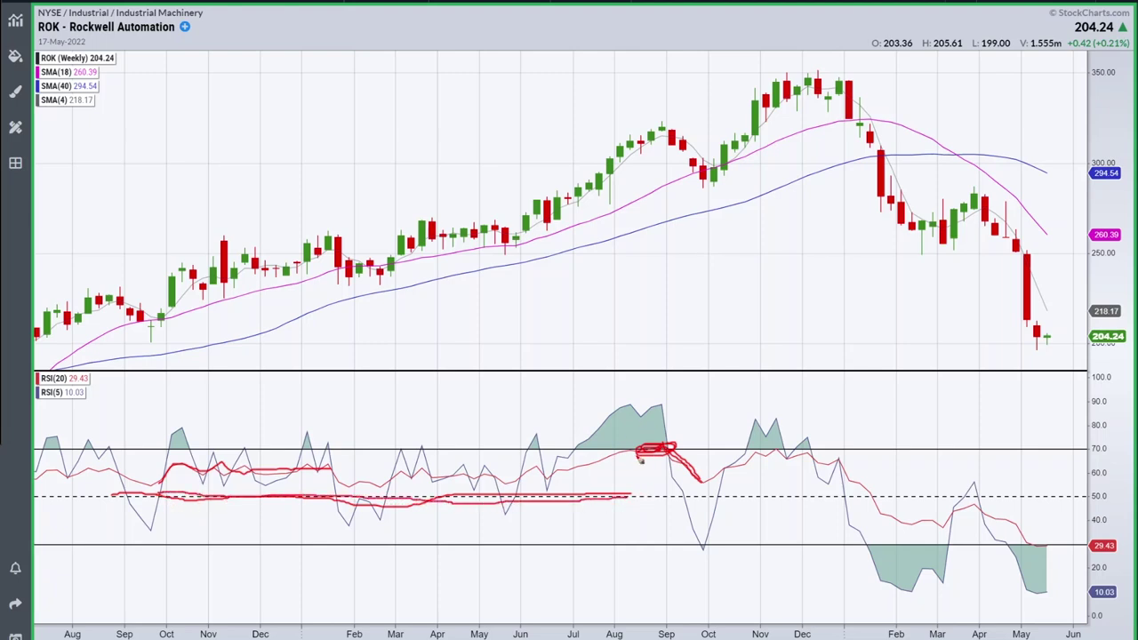
Step: Trace the RSI(20) rebound into November and the matching price swing from the September high to December, and clear the marks
mouse_move(658, 454)
mouse_down()
mouse_move(704, 485)
mouse_move(752, 466)
mouse_move(755, 456)
mouse_move(733, 470)
mouse_move(753, 442)
mouse_up()
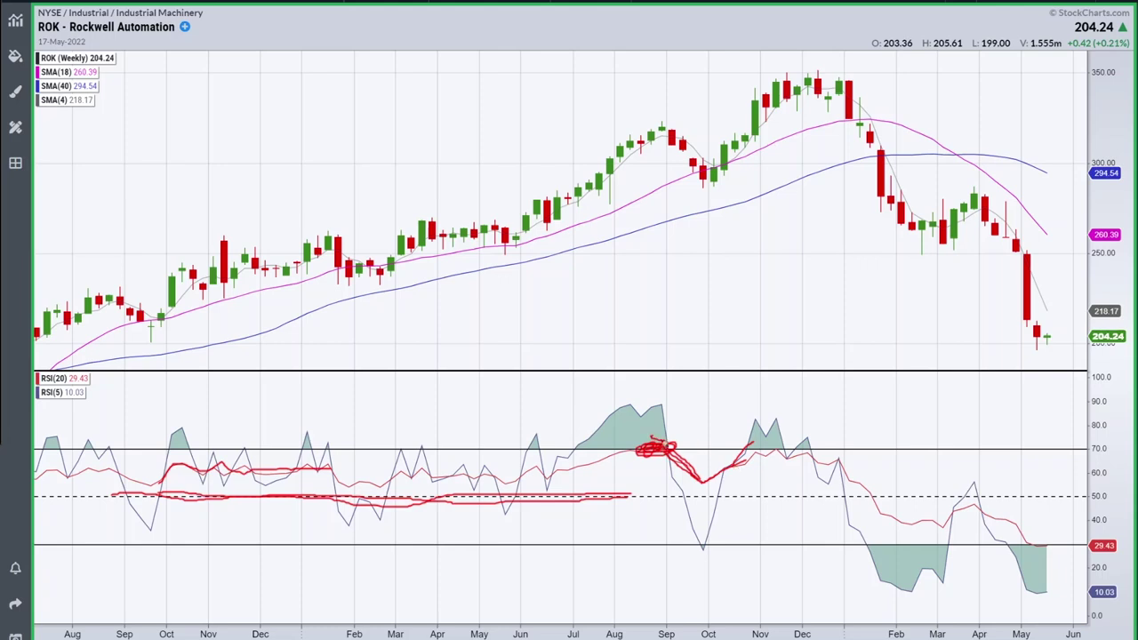
drag(749, 462, 775, 456)
mouse_move(662, 129)
mouse_down()
mouse_move(695, 178)
mouse_move(814, 88)
mouse_up()
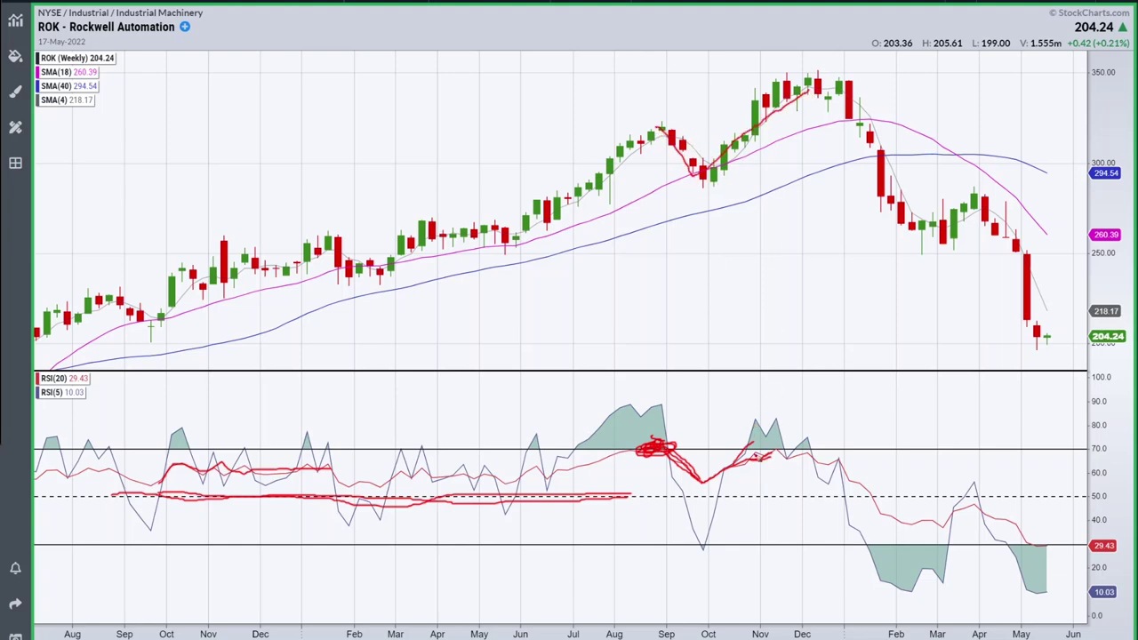
mouse_move(774, 458)
mouse_down()
mouse_move(790, 451)
mouse_move(767, 447)
mouse_up()
key(e)
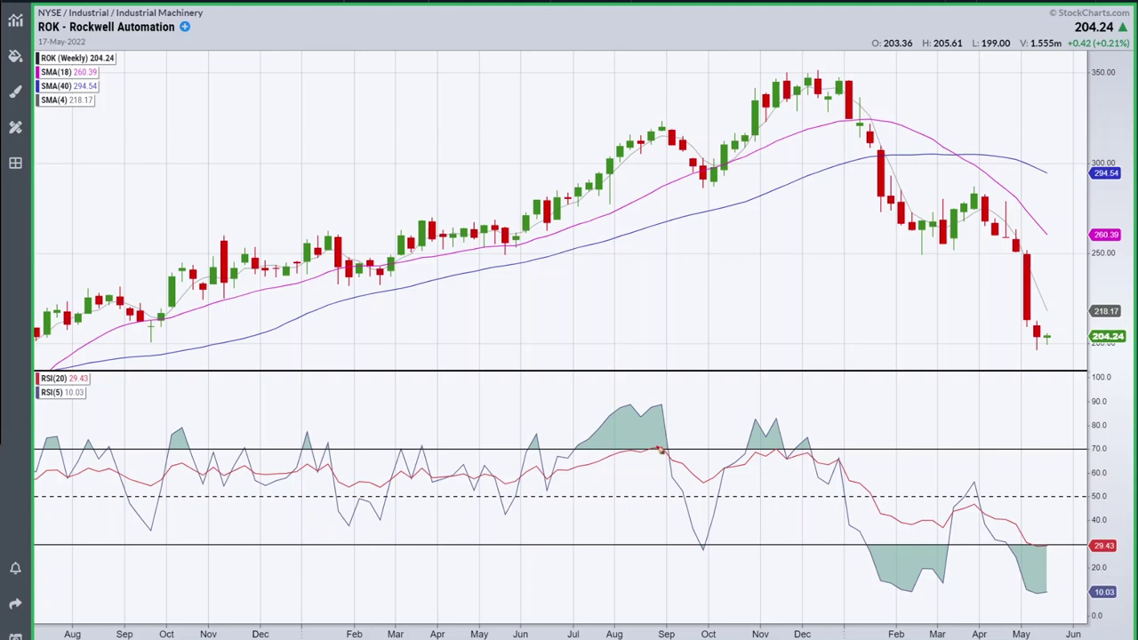
Step: Mark the RSI(5) overbought peaks of August and November above the 70 line and erase the marks
drag(647, 405, 674, 401)
drag(760, 423, 782, 421)
key(e)
Step: Mark the September and December price highs and trace the drop into January, and erase the marks
drag(656, 121, 674, 129)
drag(806, 71, 830, 70)
mouse_move(822, 77)
mouse_down()
mouse_move(851, 108)
mouse_move(868, 153)
mouse_up()
key(e)
Step: Trace the long price uptrend and the matching RSI(20) path up to its August peak, and erase both lines
mouse_move(69, 327)
mouse_down()
mouse_move(264, 272)
mouse_move(392, 256)
mouse_move(694, 151)
mouse_up()
mouse_move(146, 489)
mouse_down()
mouse_move(208, 466)
mouse_move(308, 464)
mouse_move(395, 484)
mouse_move(513, 486)
mouse_move(652, 447)
mouse_up()
key(e)
Step: Trace the September price pullback and rally to December, circle the November RSI(20) peak, and leave drawing mode
mouse_move(662, 129)
mouse_down()
mouse_move(717, 167)
mouse_move(814, 83)
mouse_up()
mouse_move(807, 455)
mouse_down()
mouse_move(752, 454)
mouse_move(805, 460)
mouse_up()
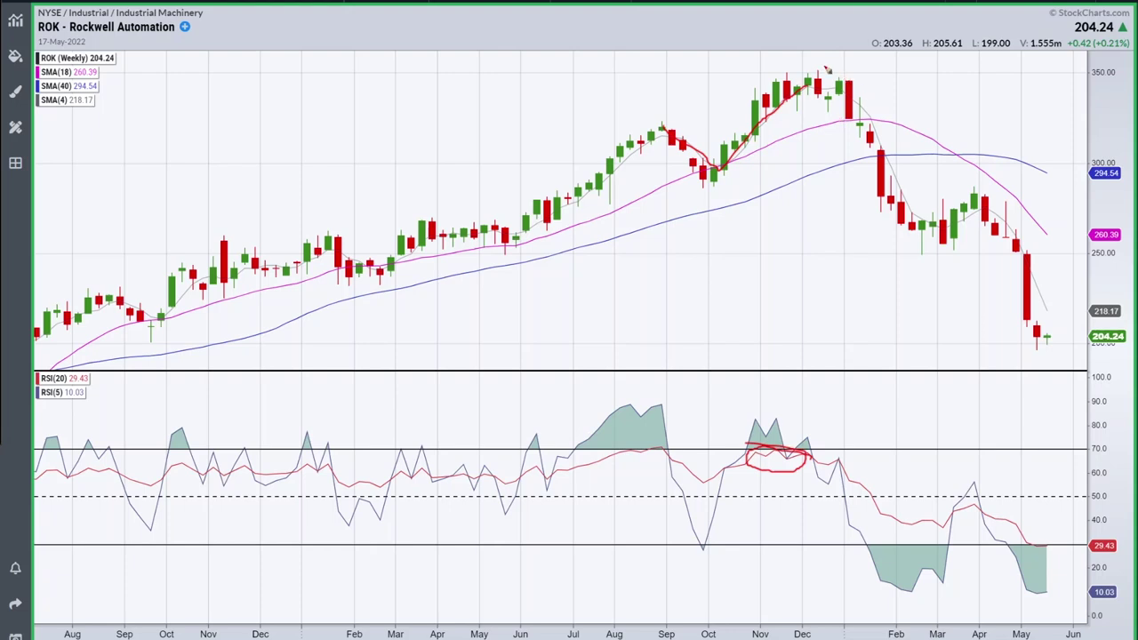
key(Escape)
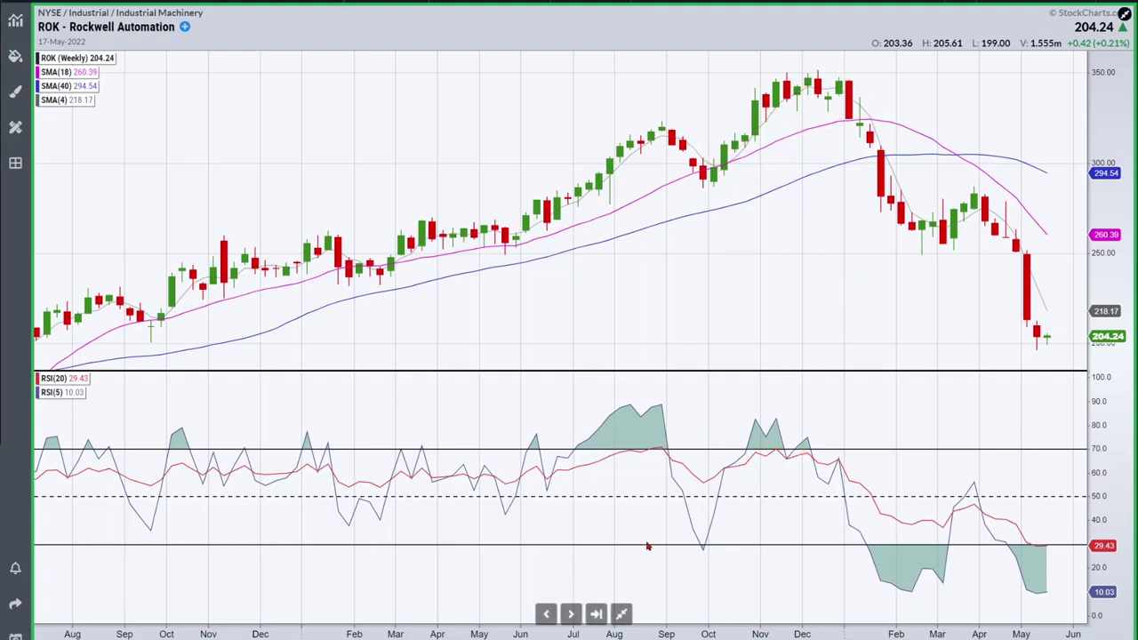
Step: Restore the four-chart layout and trace the 2022 weekly ROK decline and rebound, marking the RSI 50 level below
click(621, 613)
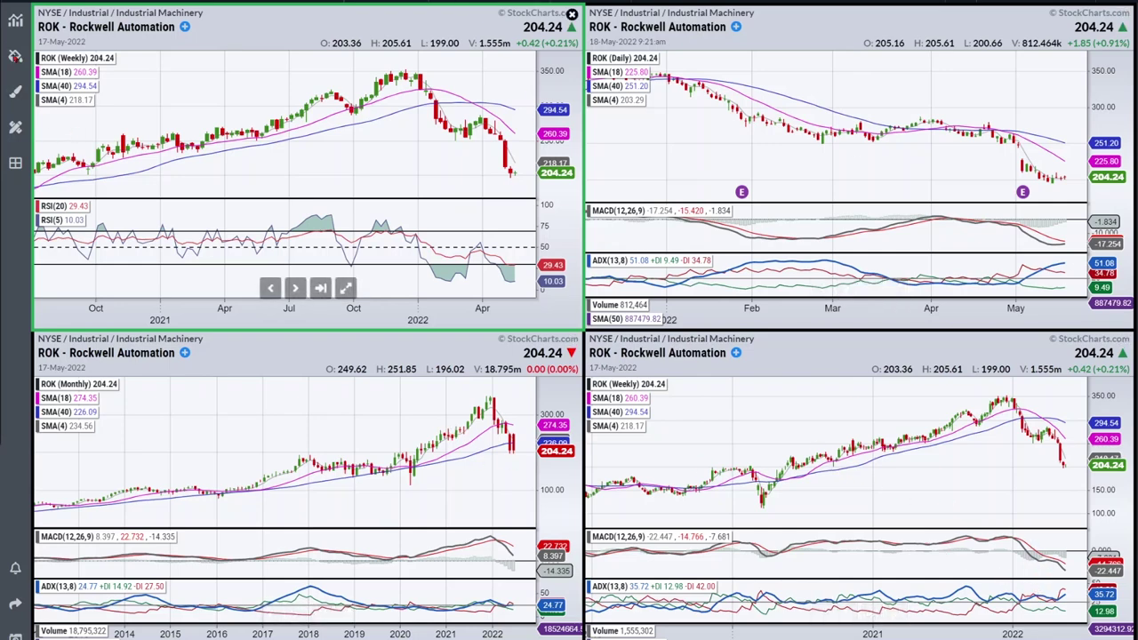
mouse_move(495, 68)
mouse_down()
mouse_move(490, 122)
mouse_move(505, 100)
mouse_up()
mouse_move(414, 77)
mouse_down()
mouse_move(464, 135)
mouse_move(491, 122)
mouse_up()
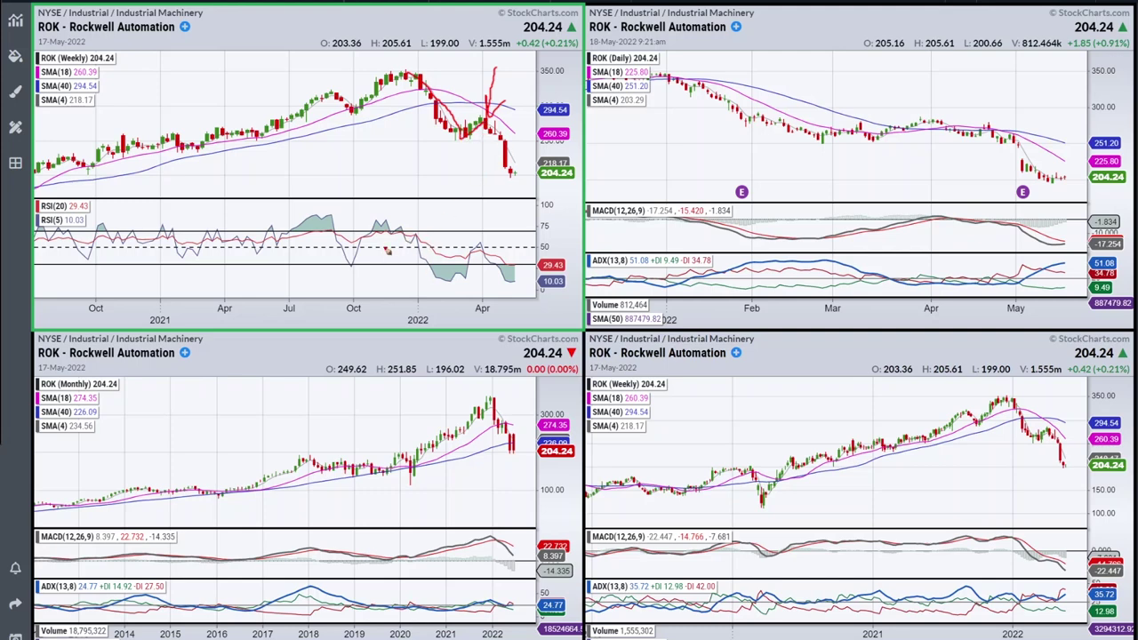
drag(390, 251, 539, 248)
Step: Mark the early-2022 ADX and MACD readings and the weekly price and RSI rebounds into April, and erase the marks
mouse_move(1020, 591)
mouse_down()
mouse_move(1047, 594)
mouse_move(1029, 617)
mouse_move(1018, 589)
mouse_move(1029, 608)
mouse_up()
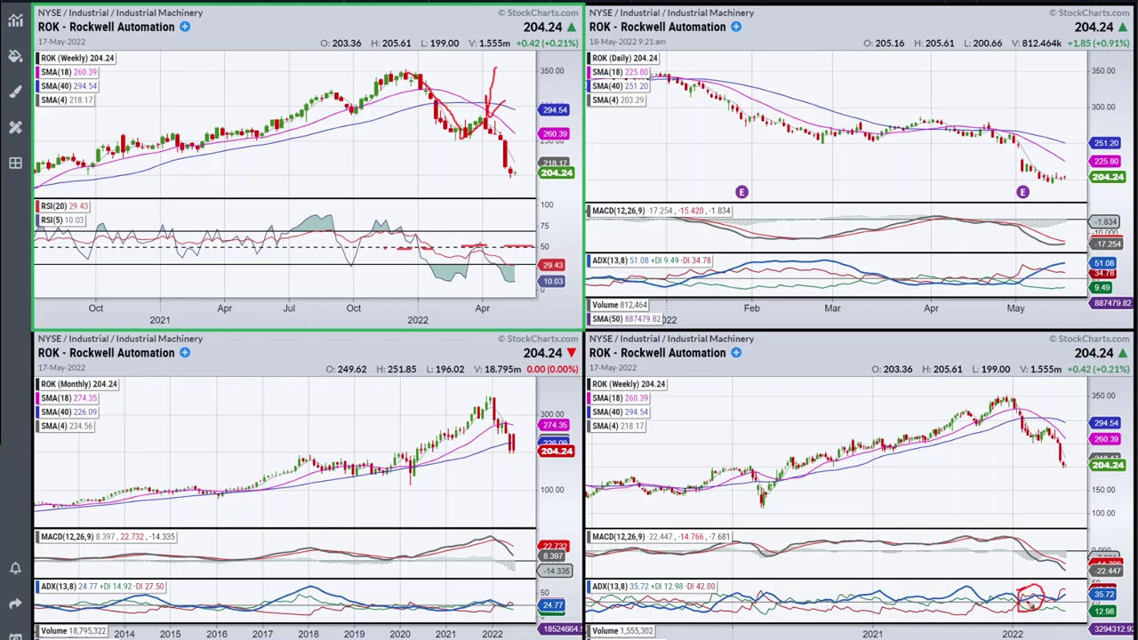
mouse_move(1027, 557)
mouse_down()
mouse_move(1042, 553)
mouse_move(1031, 569)
mouse_move(1034, 558)
mouse_up()
drag(461, 142, 484, 121)
drag(478, 252, 499, 263)
key(e)
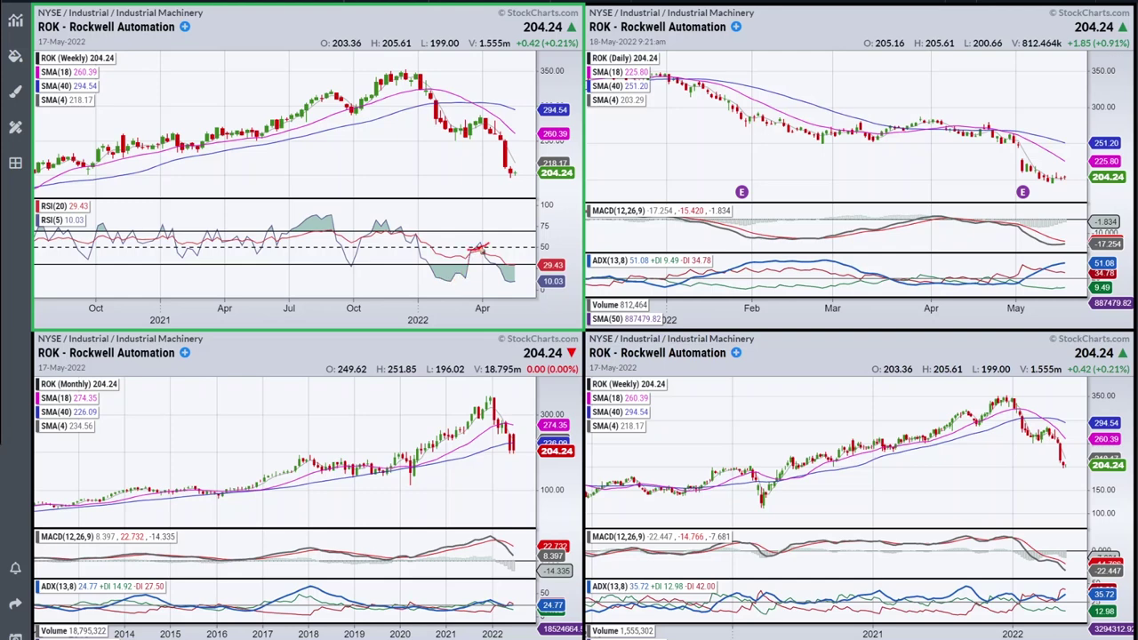
Step: Circle the April RSI(5) peak and mark the recent MACD decline and ADX crossing on the other weekly ROK chart
mouse_move(478, 245)
mouse_down()
mouse_move(484, 235)
mouse_move(492, 251)
mouse_move(480, 237)
mouse_up()
mouse_move(1064, 528)
mouse_down()
mouse_move(1055, 558)
mouse_move(1048, 544)
mouse_up()
mouse_move(1042, 604)
mouse_down()
mouse_move(1049, 588)
mouse_move(1062, 600)
mouse_move(1038, 594)
mouse_up()
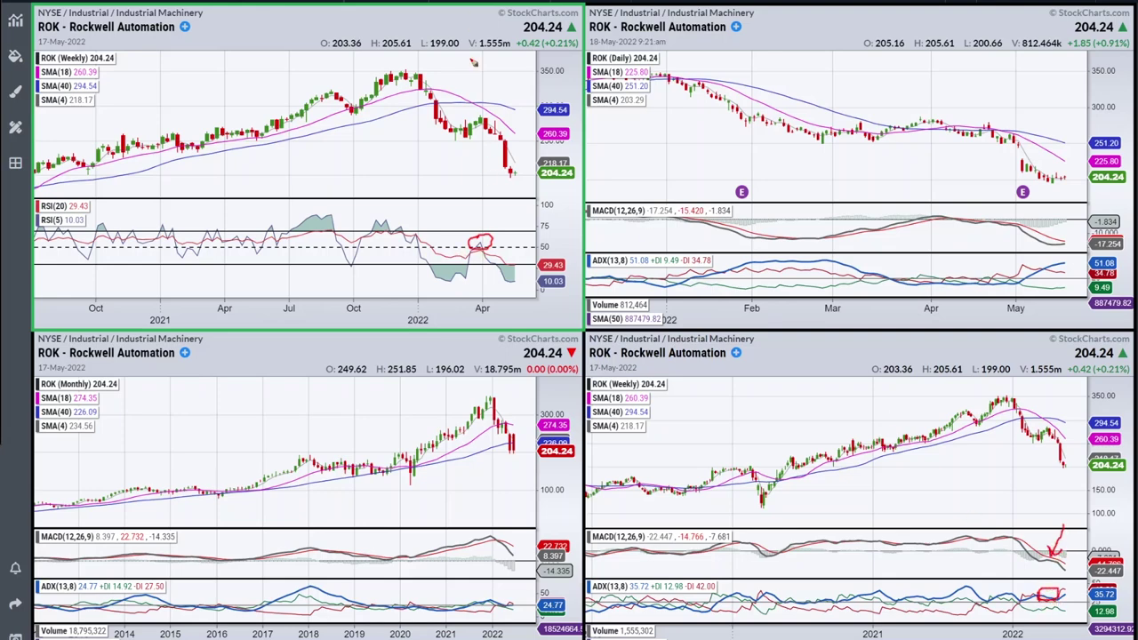
Step: Circle the April price high and the earlier RSI(5) dips below 50, sketch an arrow on the daily chart, and clear everything
mouse_move(477, 120)
mouse_down()
mouse_move(494, 121)
mouse_move(480, 113)
mouse_up()
mouse_move(184, 259)
mouse_down()
mouse_move(176, 249)
mouse_move(203, 256)
mouse_move(175, 254)
mouse_up()
mouse_move(78, 253)
mouse_down()
mouse_move(99, 258)
mouse_move(77, 249)
mouse_up()
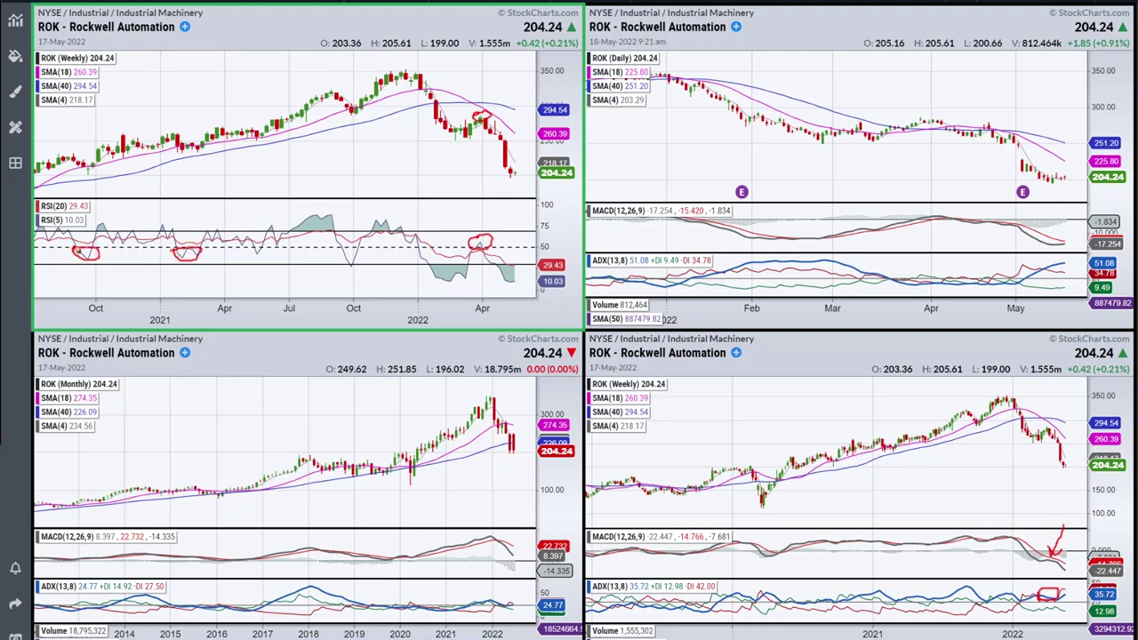
mouse_move(262, 252)
mouse_down()
mouse_move(244, 254)
mouse_move(266, 257)
mouse_move(252, 245)
mouse_up()
mouse_move(625, 193)
mouse_down()
mouse_move(823, 165)
mouse_move(777, 165)
mouse_move(798, 185)
mouse_up()
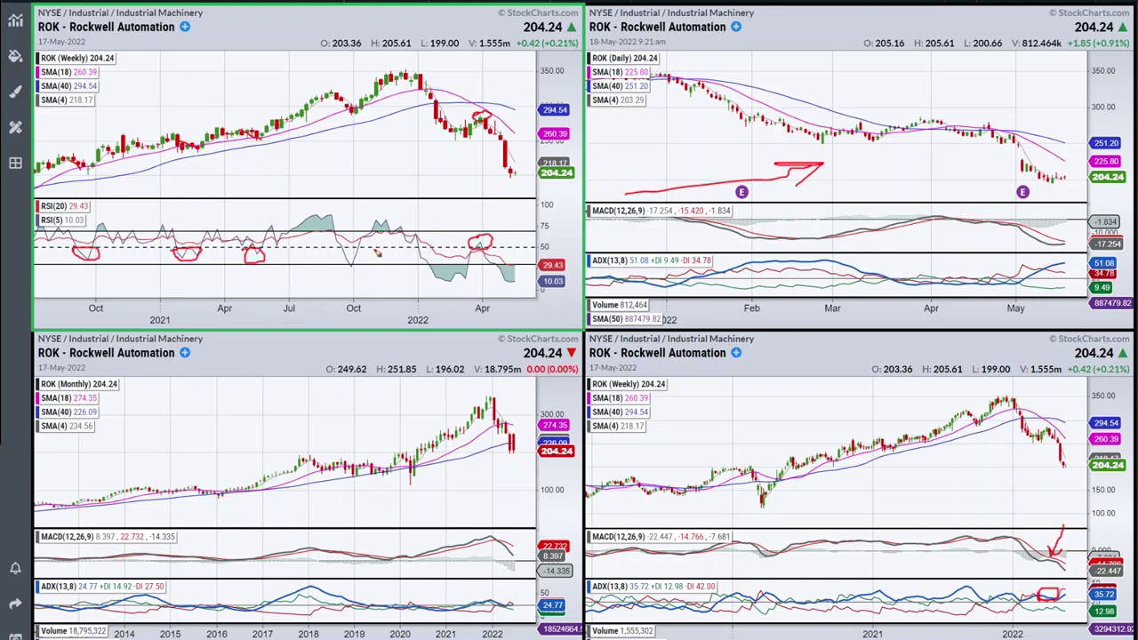
key(e)
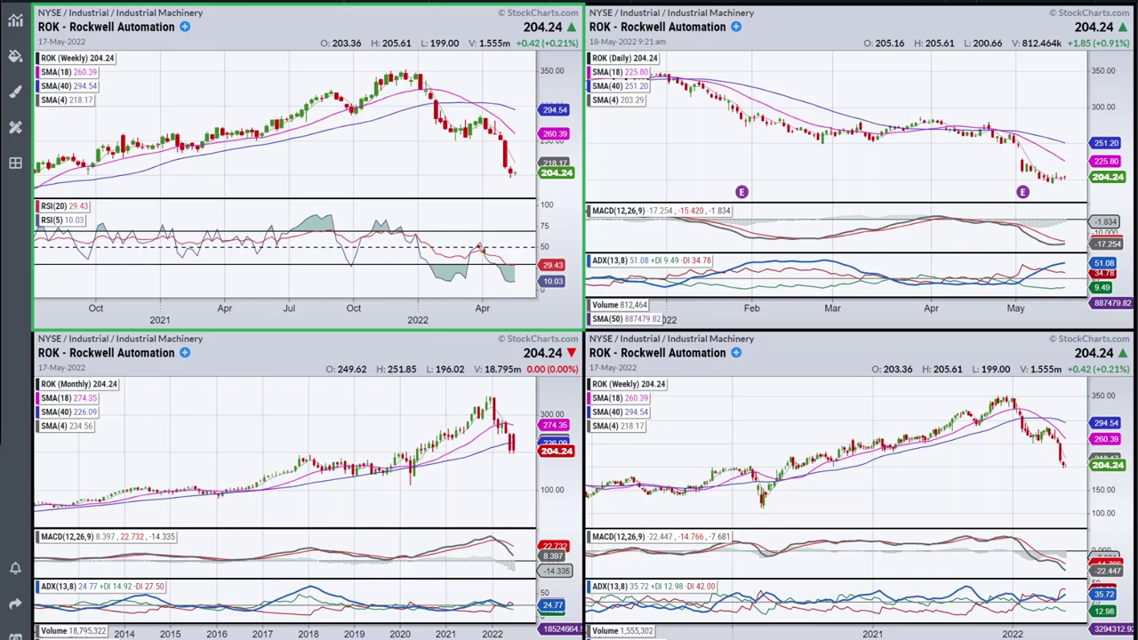
Step: Underline the April RSI level and sketch projected price and RSI rebounds beneath the falling 18-week average on the weekly ROK chart
drag(477, 251, 502, 255)
drag(518, 174, 532, 160)
drag(507, 270, 521, 256)
drag(528, 249, 533, 242)
drag(513, 130, 539, 148)
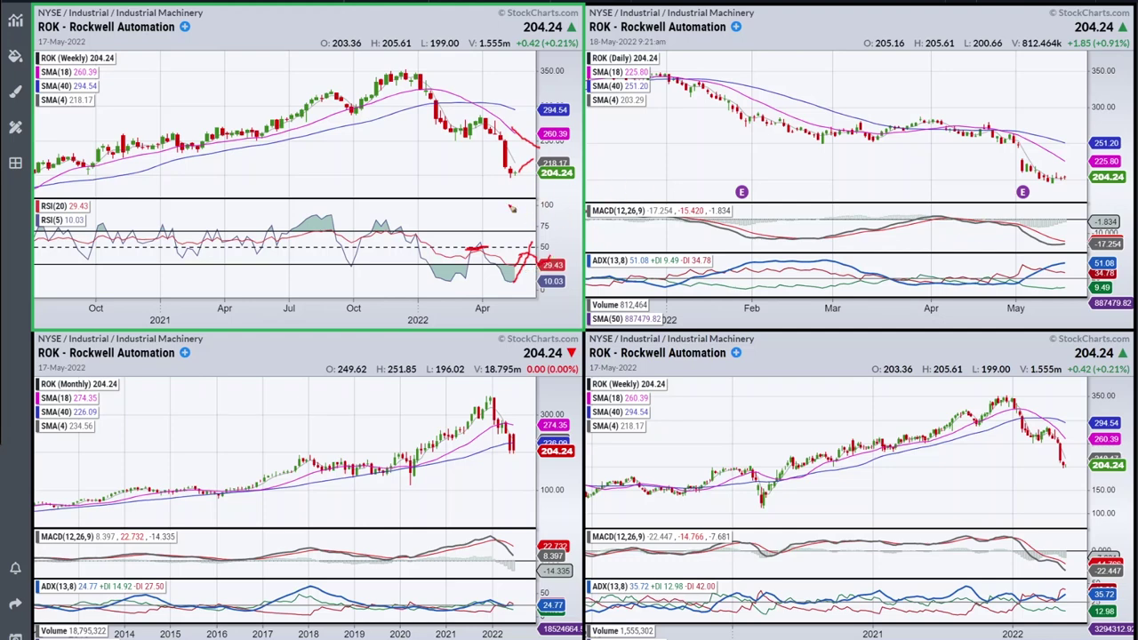
key(Escape)
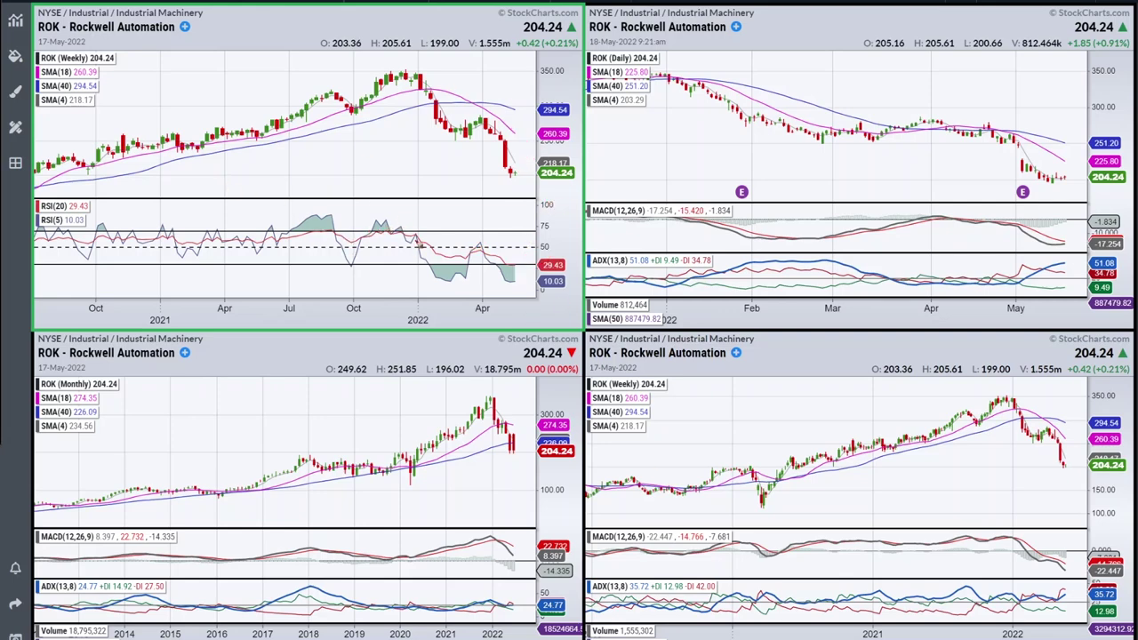
mouse_move(53, 250)
mouse_down()
mouse_move(220, 247)
mouse_move(266, 260)
mouse_move(54, 248)
mouse_up()
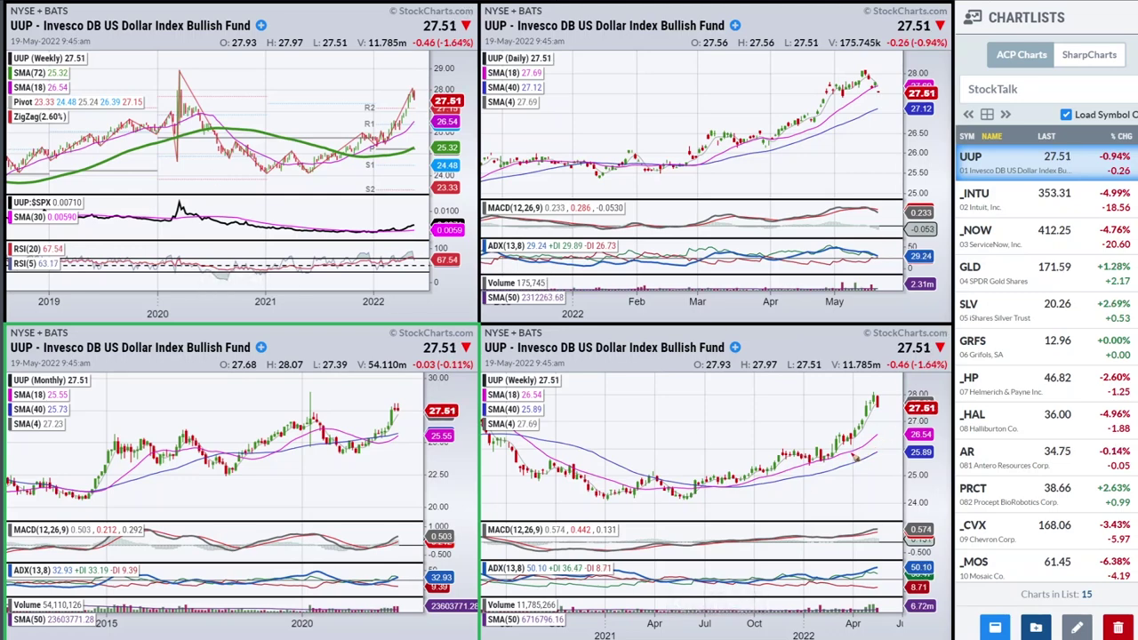
Step: Mark the 40-week average on the weekly UUP chart and the late-February price move on the daily chart, erasing the marks
drag(853, 456, 877, 446)
key(e)
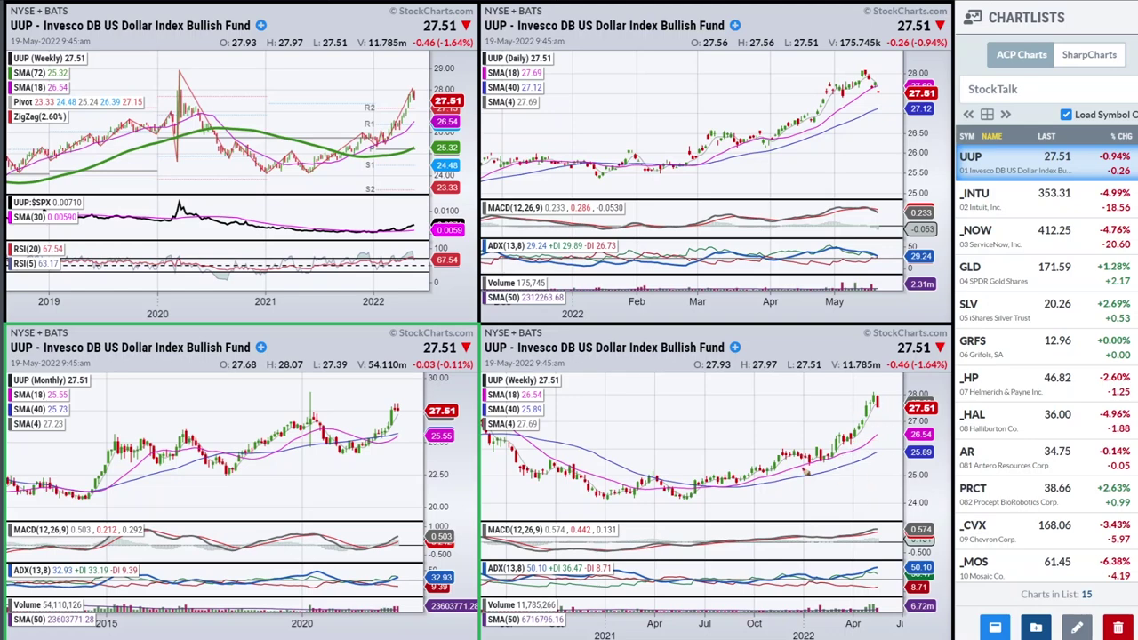
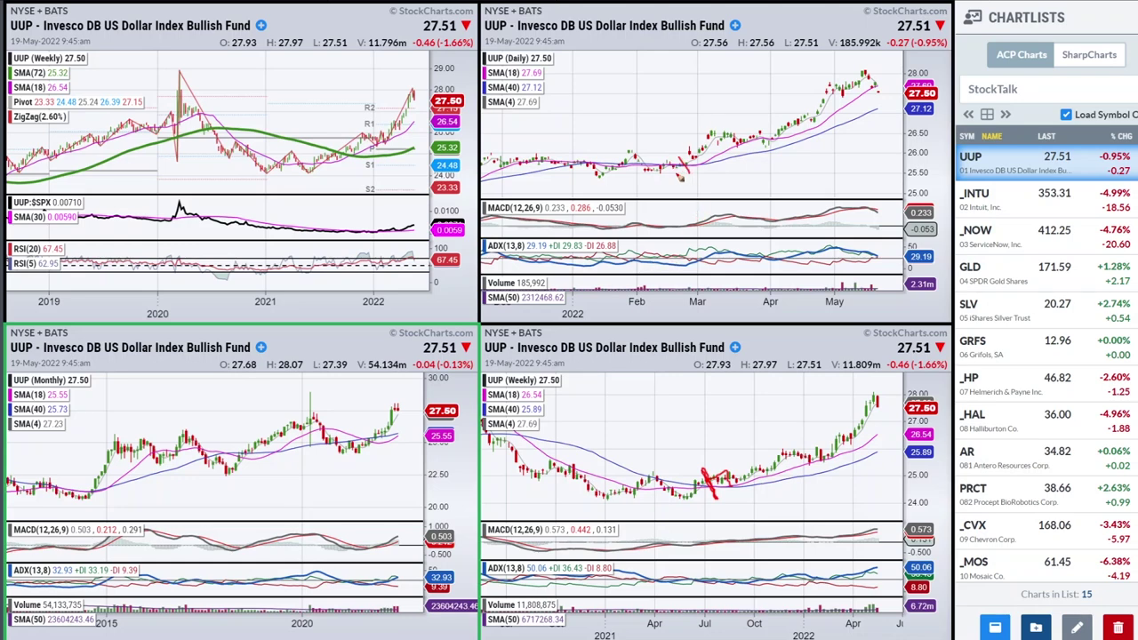
drag(702, 149, 699, 173)
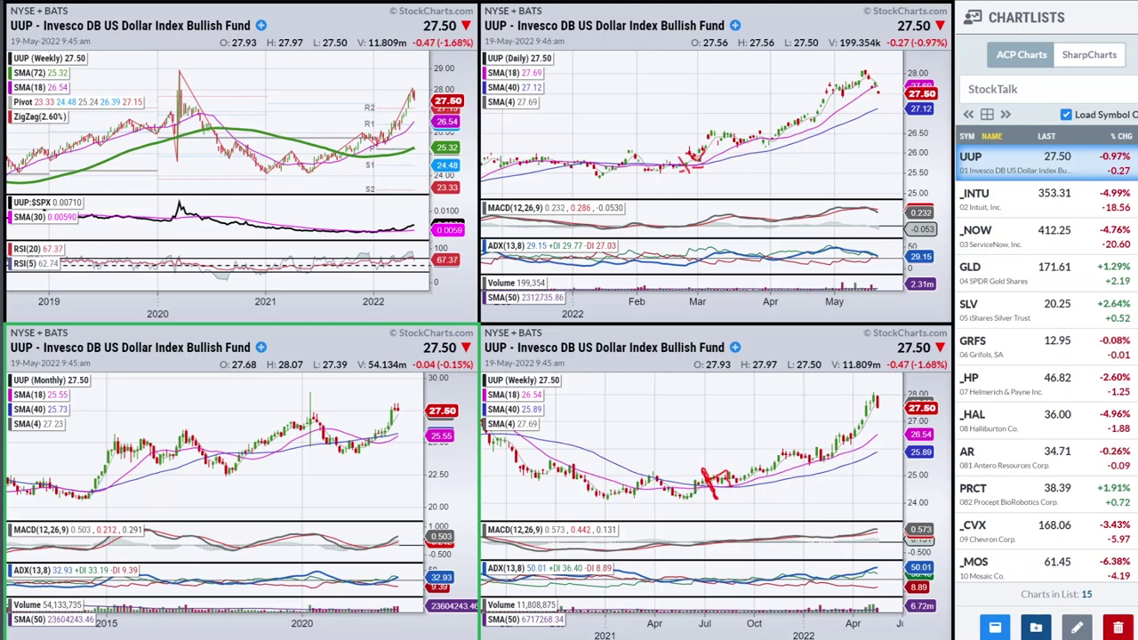
key(e)
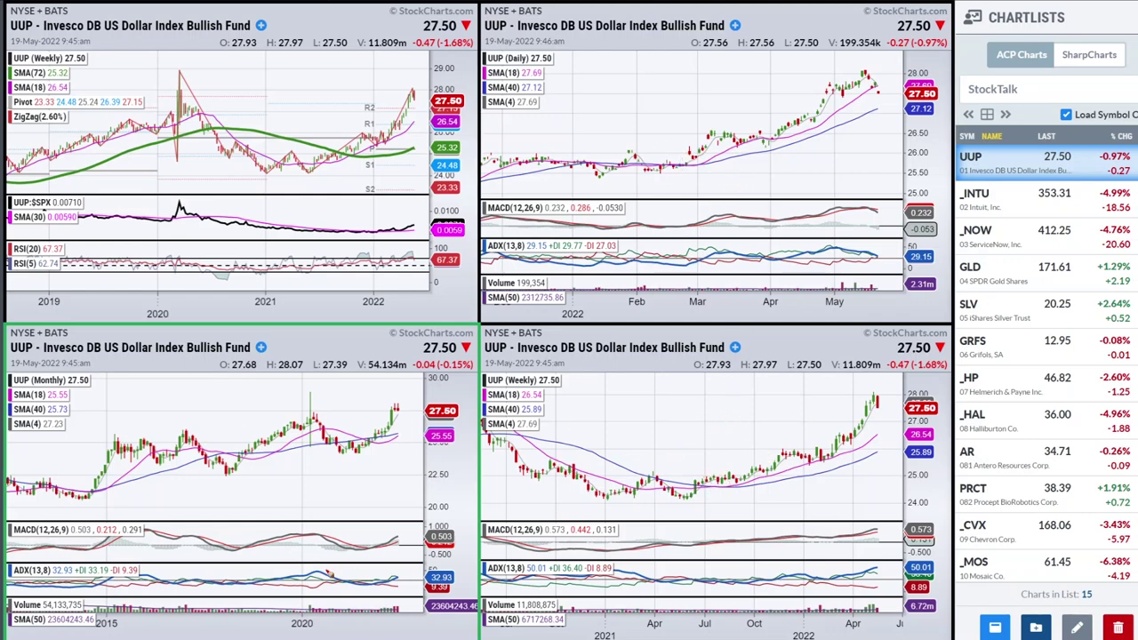
Step: Circle the latest MACD and ADX readings on the monthly UUP chart, trace the recent price rise, and erase the marks
mouse_move(384, 575)
mouse_down()
mouse_move(400, 580)
mouse_move(373, 590)
mouse_move(401, 581)
mouse_up()
mouse_move(387, 538)
mouse_down()
mouse_move(403, 540)
mouse_move(373, 551)
mouse_move(391, 526)
mouse_move(399, 538)
mouse_move(379, 551)
mouse_move(384, 593)
mouse_up()
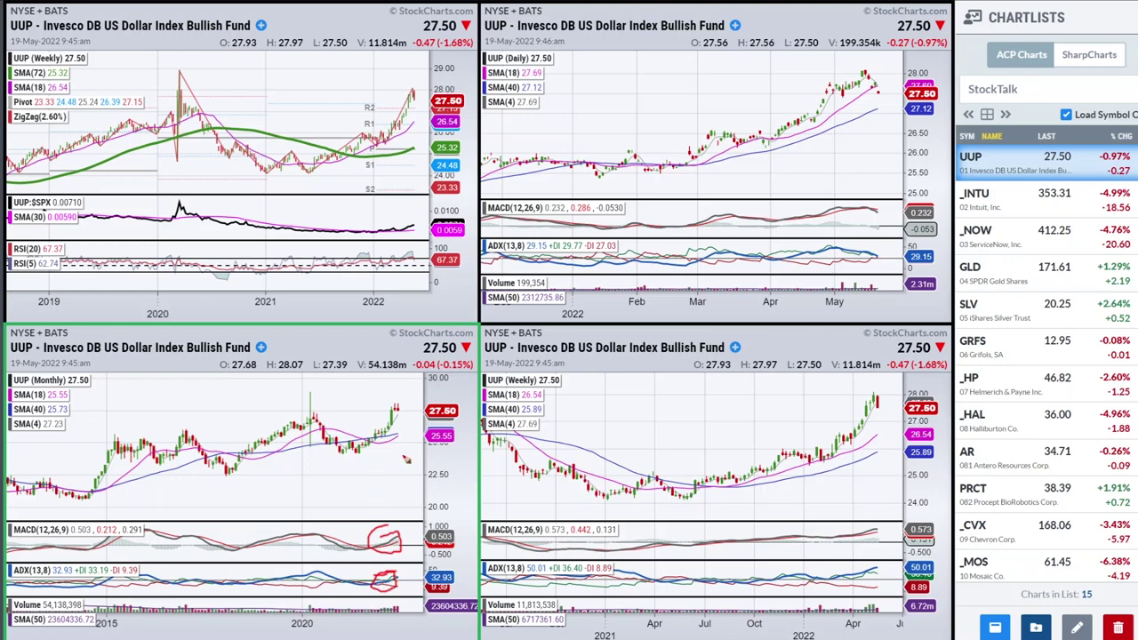
drag(372, 437, 398, 409)
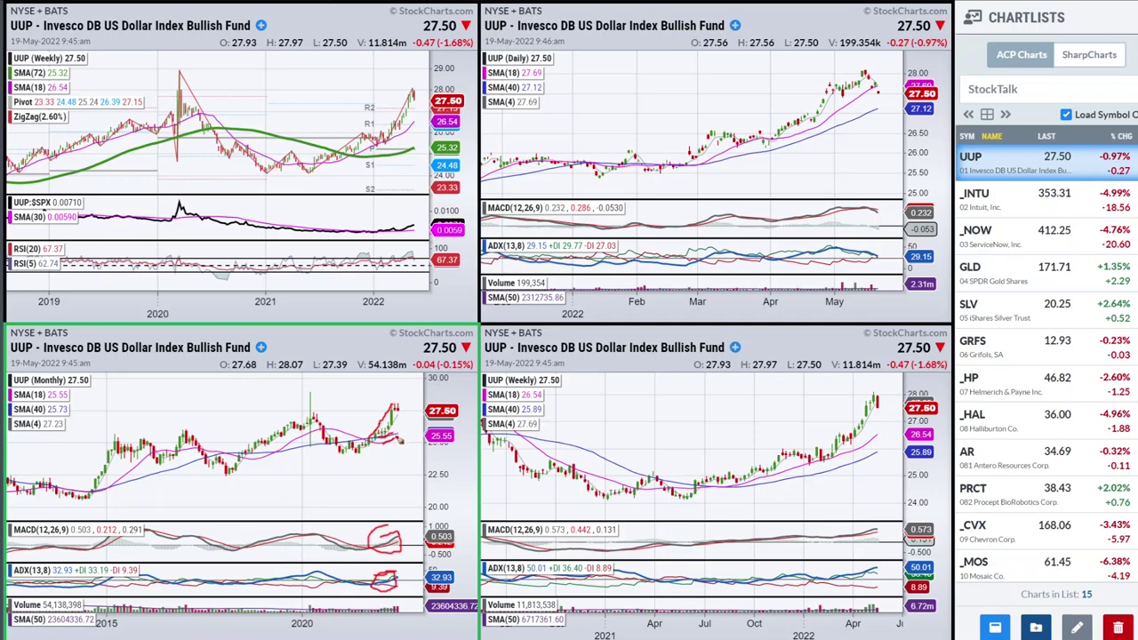
key(e)
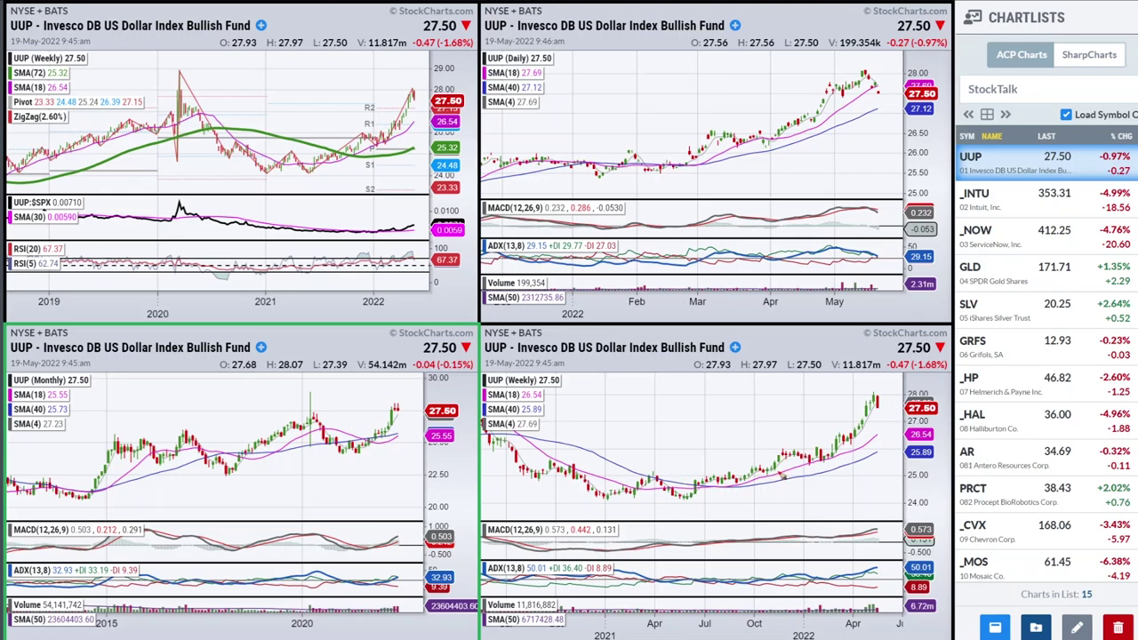
Step: Mark a pullback zone below the latest weekly UUP price, circle the recent MACD and ADX readings, and erase the marks
mouse_move(880, 403)
mouse_down()
mouse_move(887, 437)
mouse_move(883, 422)
mouse_up()
mouse_move(864, 532)
mouse_down()
mouse_move(878, 532)
mouse_move(880, 568)
mouse_move(859, 539)
mouse_move(867, 518)
mouse_up()
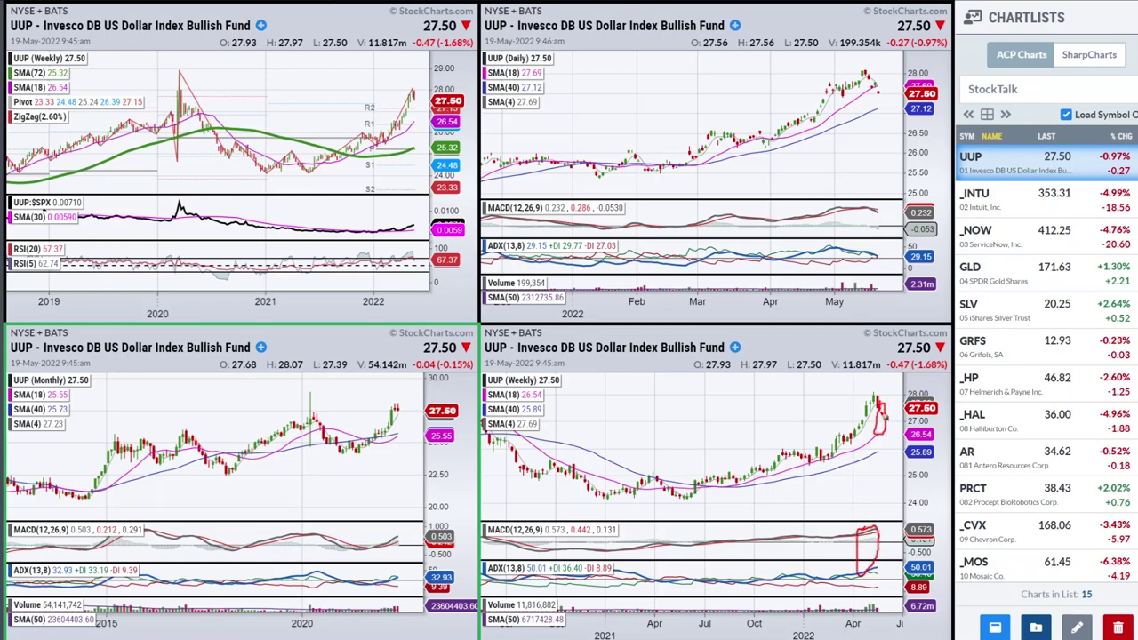
drag(883, 427, 895, 405)
key(e)
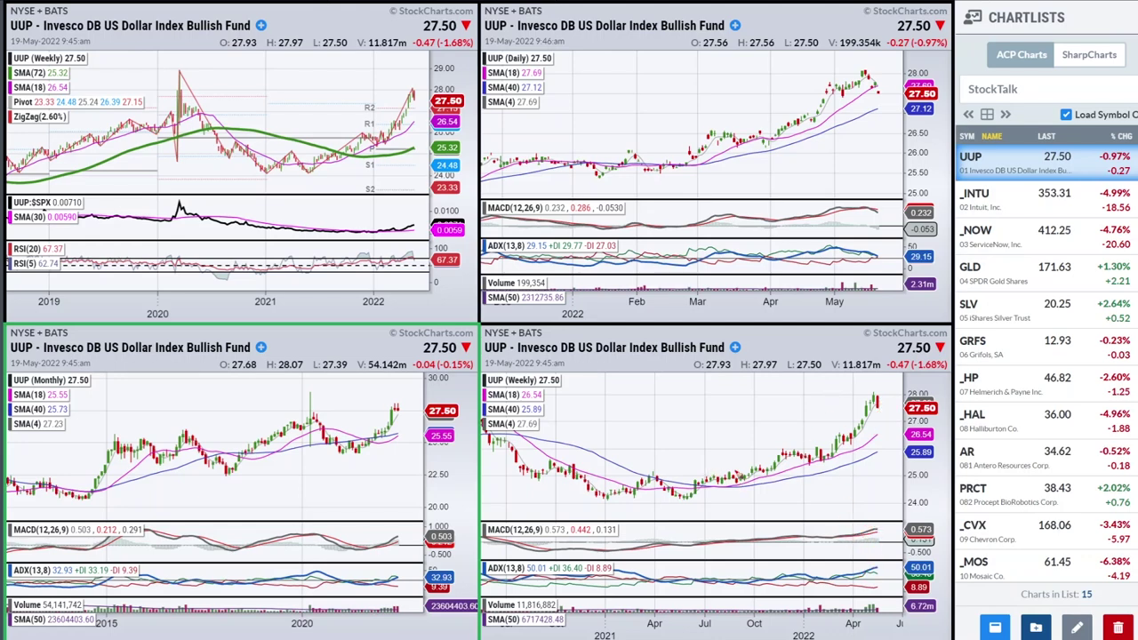
Step: Mark the 2021 pullbacks on the weekly UUP chart, sketch a projected path from the latest price, and leave drawing mode
drag(718, 477, 729, 497)
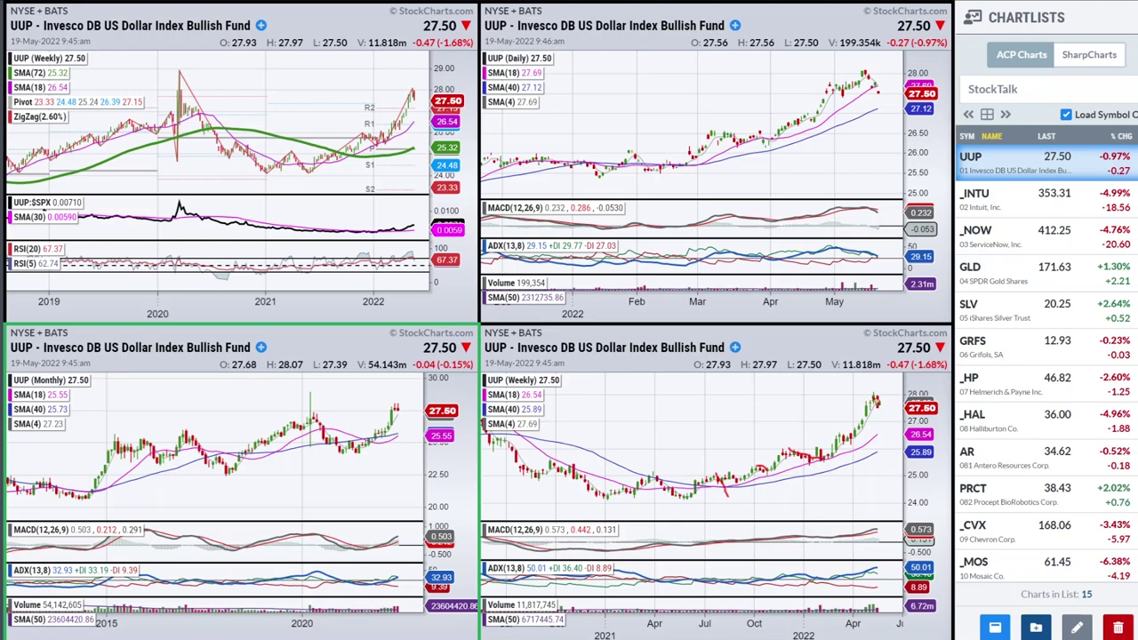
drag(770, 461, 753, 468)
mouse_move(877, 400)
mouse_down()
mouse_move(882, 418)
mouse_move(894, 410)
mouse_move(904, 425)
mouse_move(921, 414)
mouse_move(926, 443)
mouse_up()
key(Escape)
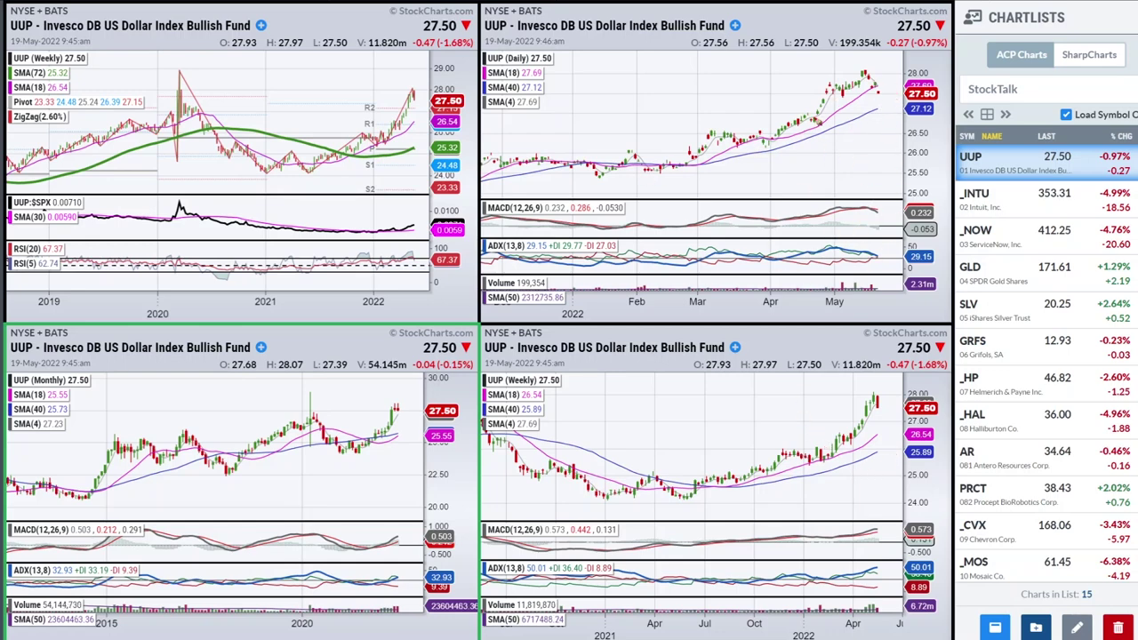
Step: Trace the converging directional lines in the daily UUP ADX panel and sketch a sideways price path from the May high
mouse_move(830, 242)
mouse_down()
mouse_move(876, 257)
mouse_move(827, 272)
mouse_move(891, 272)
mouse_up()
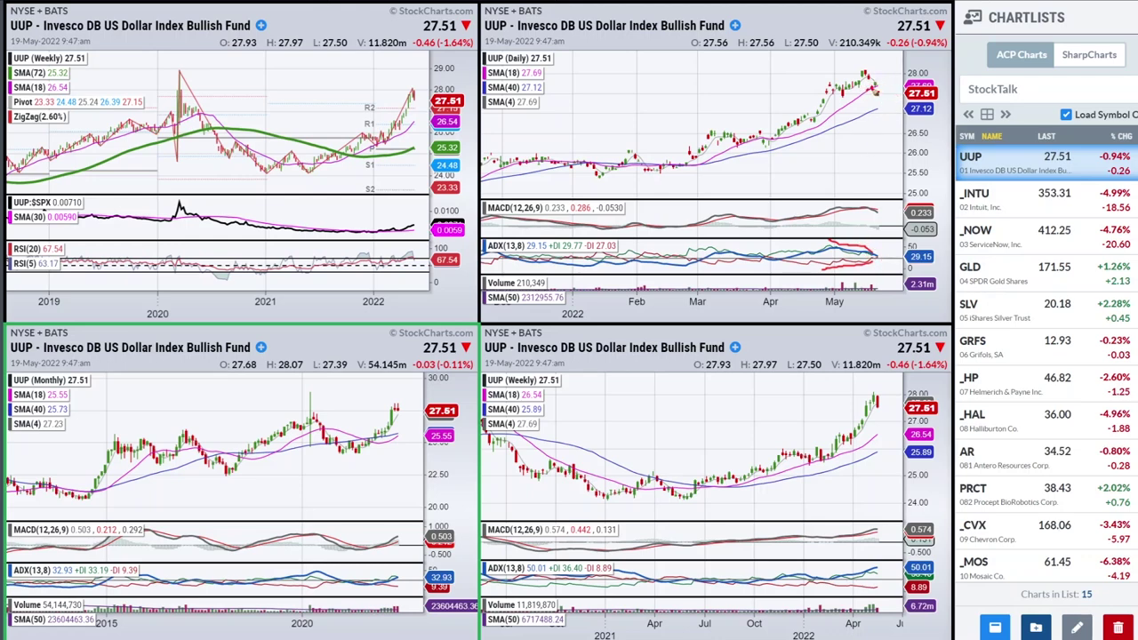
mouse_move(864, 74)
mouse_down()
mouse_move(875, 106)
mouse_move(889, 89)
mouse_move(904, 94)
mouse_move(891, 89)
mouse_move(889, 105)
mouse_move(864, 109)
mouse_move(912, 104)
mouse_up()
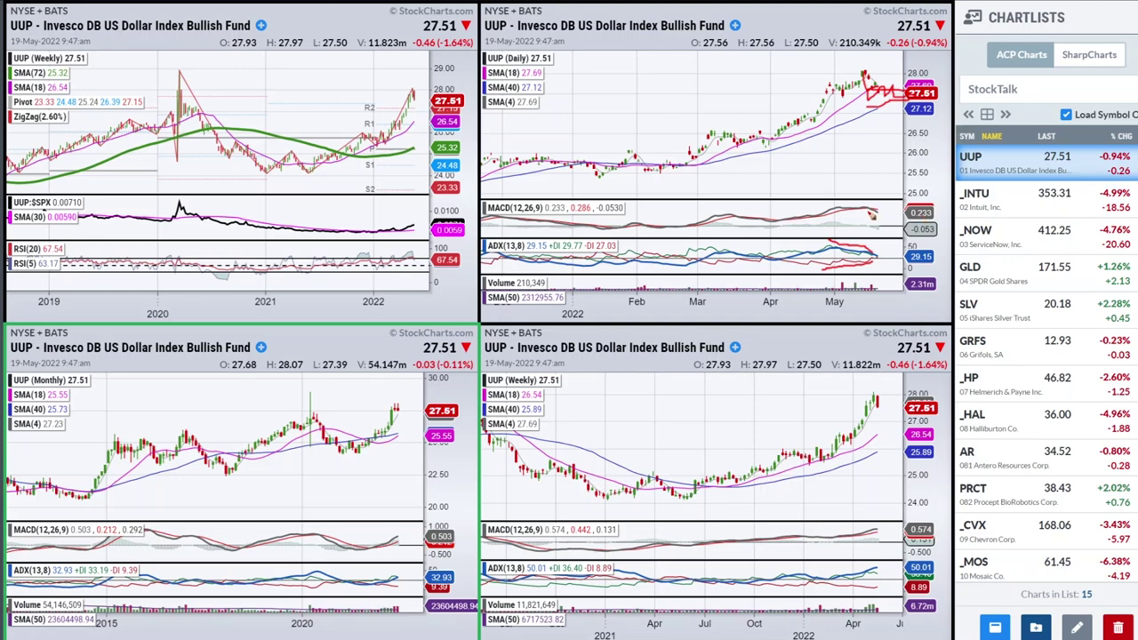
Step: Erase the daily UUP marks, mark the latest price and 2020 peak on the weekly RSI chart, and view that chart enlarged before restoring the layout
key(e)
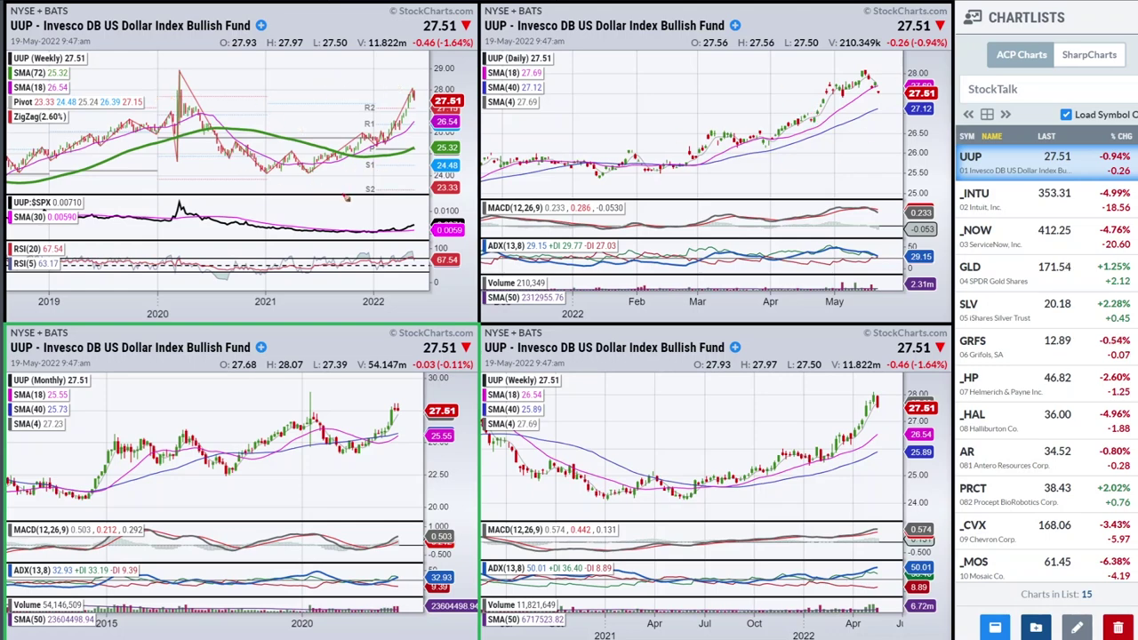
mouse_move(411, 91)
mouse_down()
mouse_move(203, 100)
mouse_move(165, 89)
mouse_move(407, 90)
mouse_up()
drag(181, 80, 173, 80)
drag(412, 95, 414, 88)
double_click(352, 267)
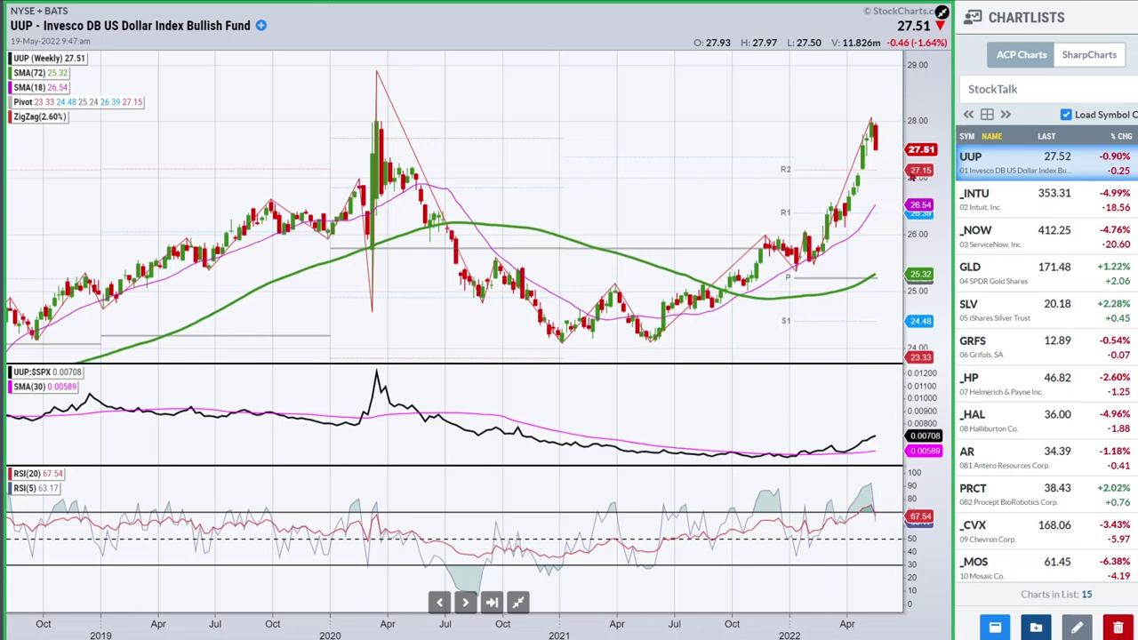
click(518, 602)
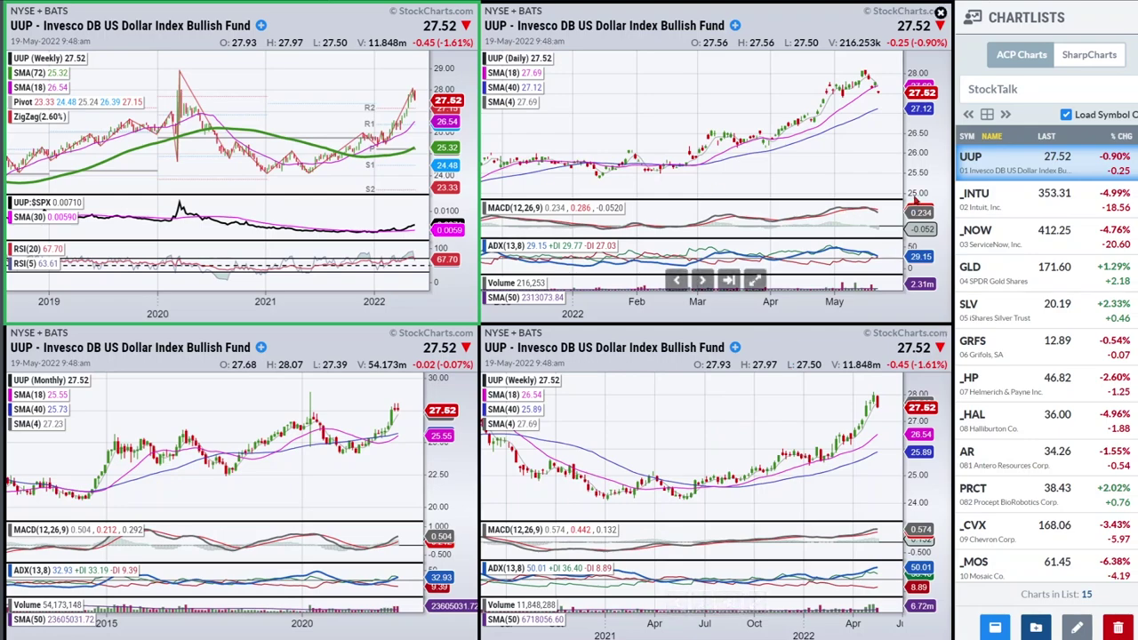
Step: Load the _INTU charts, draw falling trend lines over the weekly and daily price declines, and erase them
key(Down)
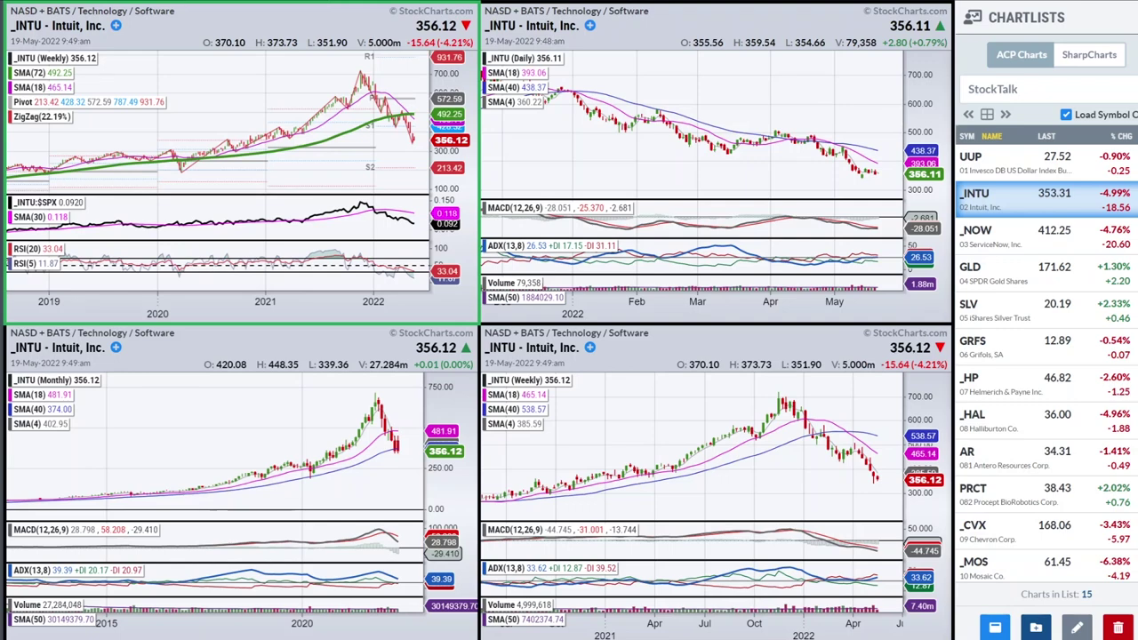
drag(777, 394, 890, 471)
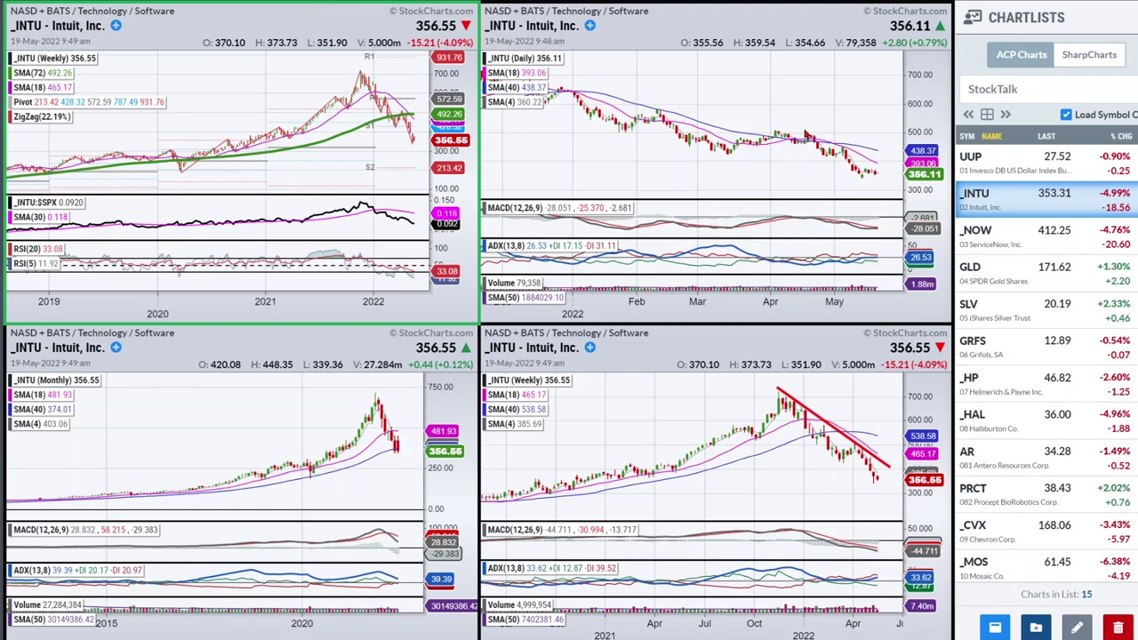
drag(807, 132, 886, 169)
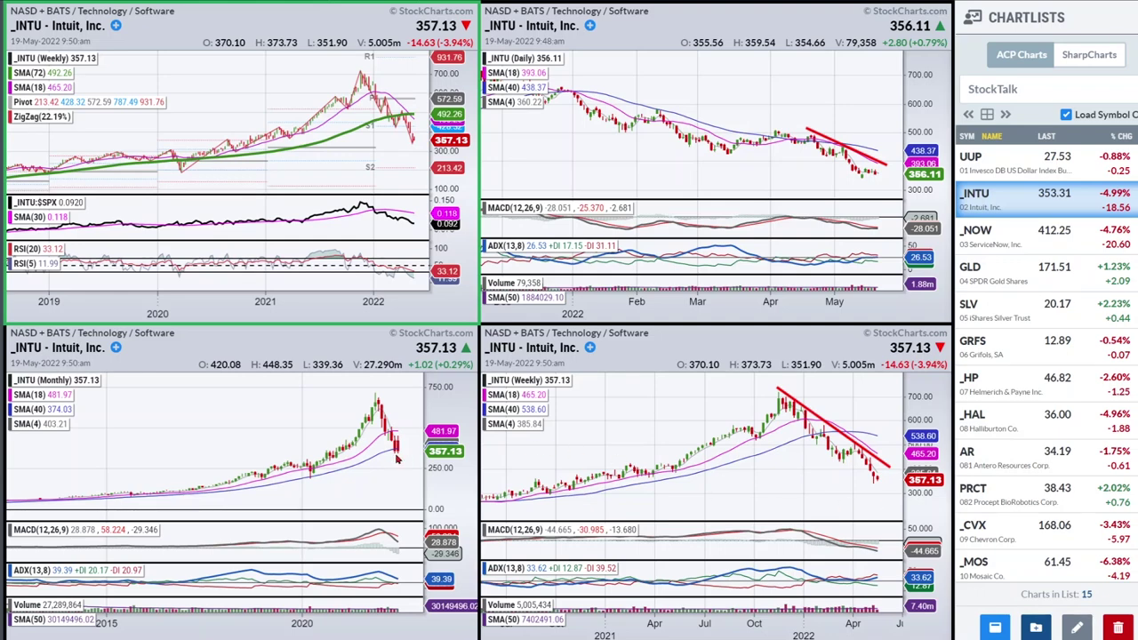
key(Escape)
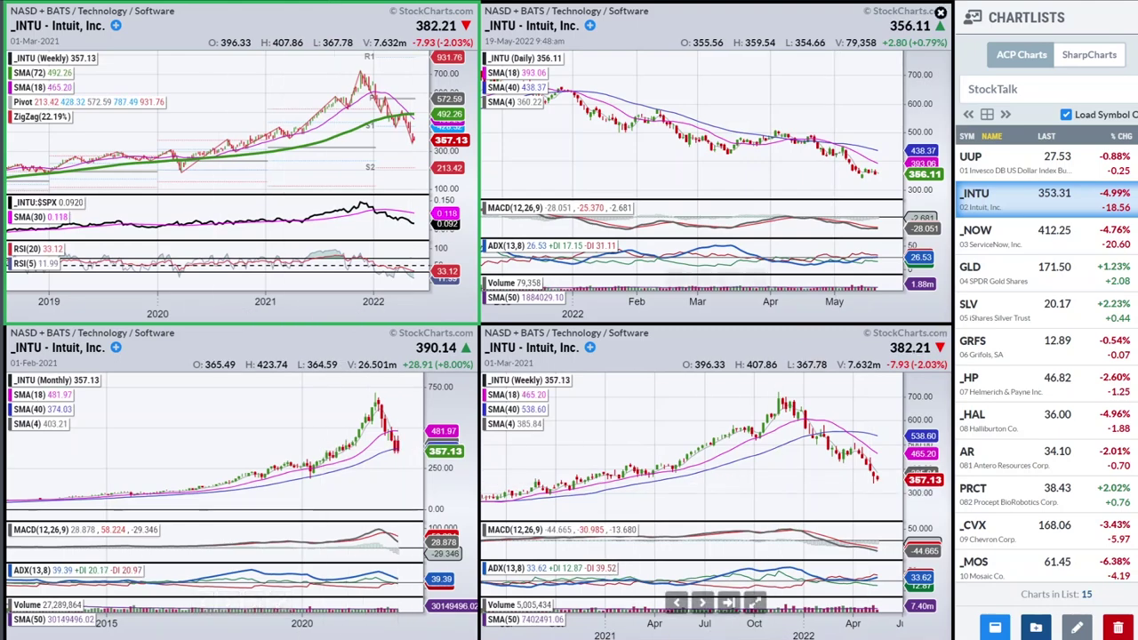
Step: Enlarge the weekly _NOW chart with history back to 2015, draw a rising trend line from the 2020 low, and erase it
click(976, 232)
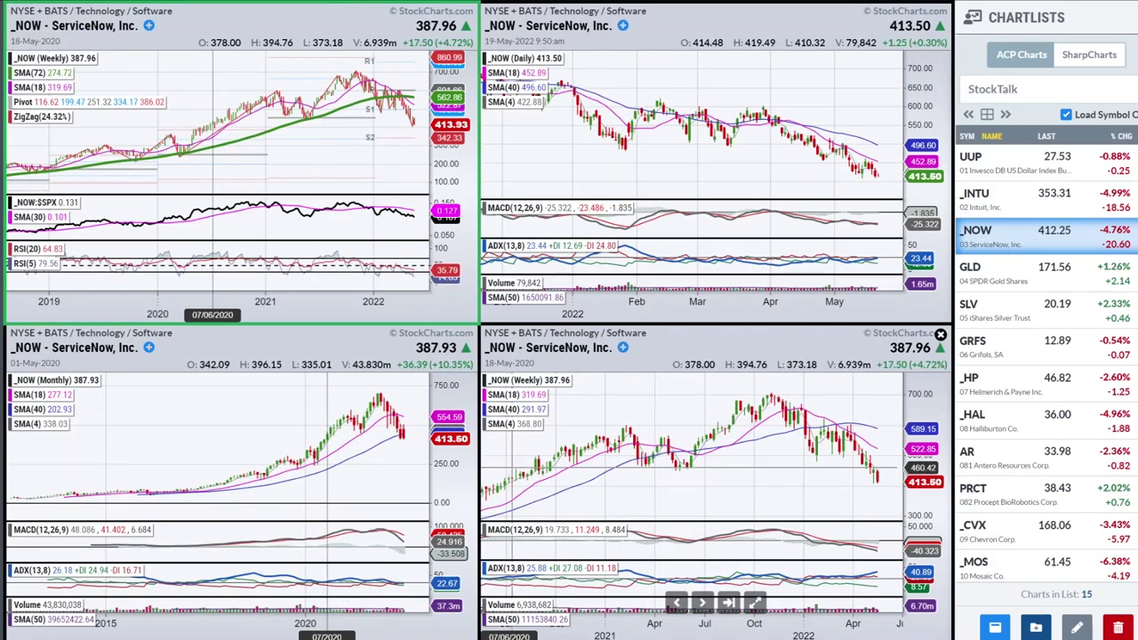
click(755, 602)
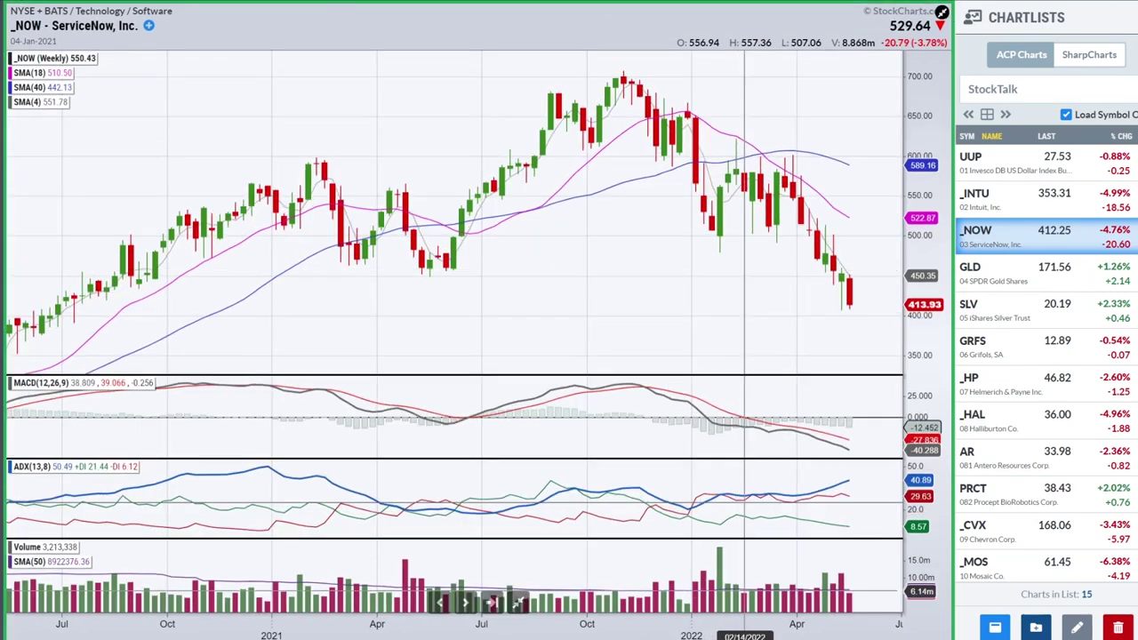
scroll(581, 133, down, 3)
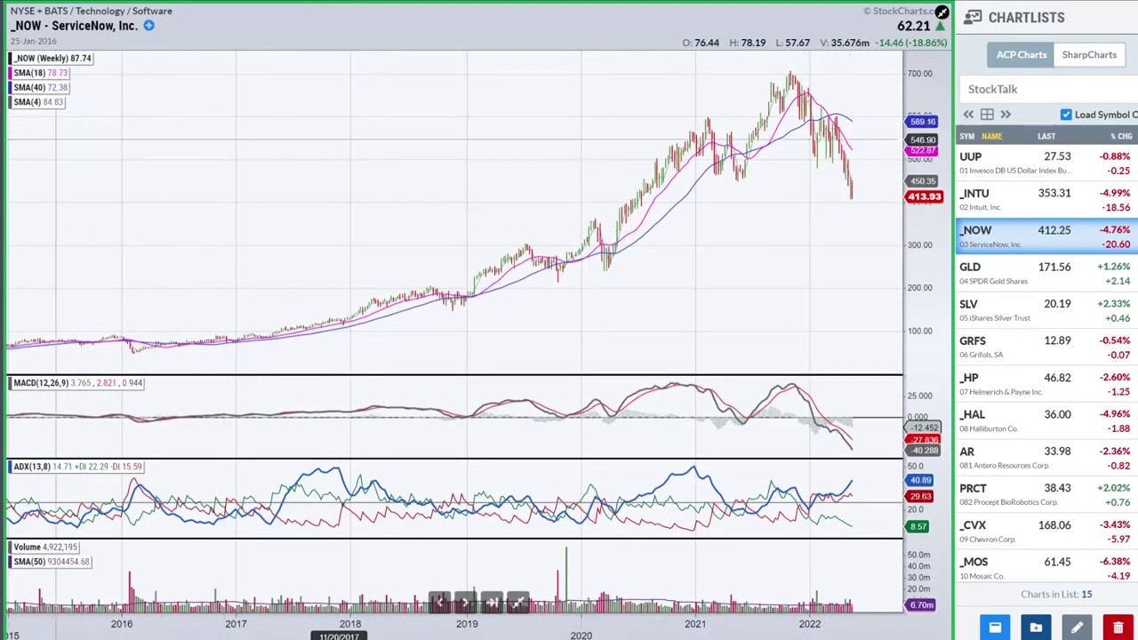
mouse_move(602, 270)
mouse_down()
mouse_move(825, 140)
mouse_move(850, 105)
mouse_up()
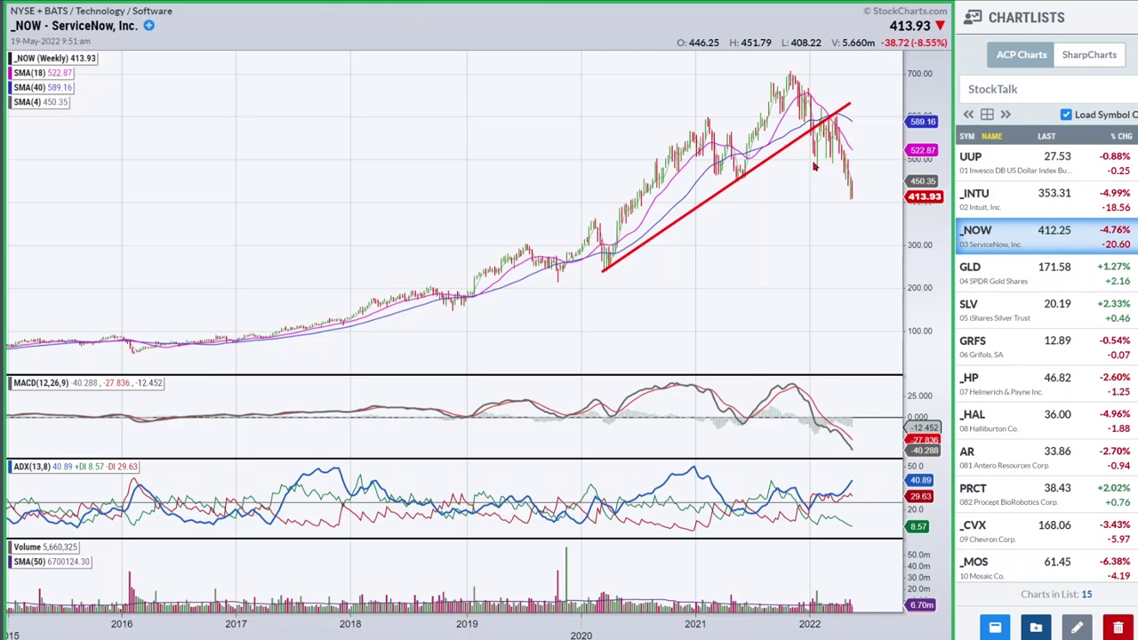
key(Delete)
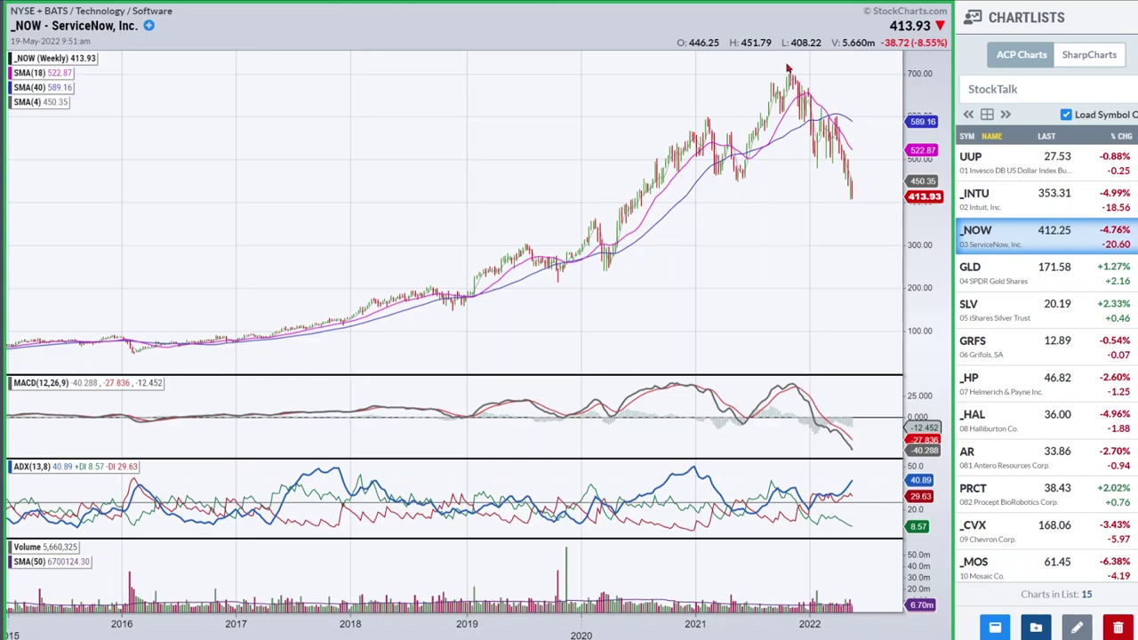
Step: Draw a falling trend line from the late-2021 _NOW peak, circle the latest weekly MACD and ADX readings, and erase the marks
drag(781, 63, 872, 159)
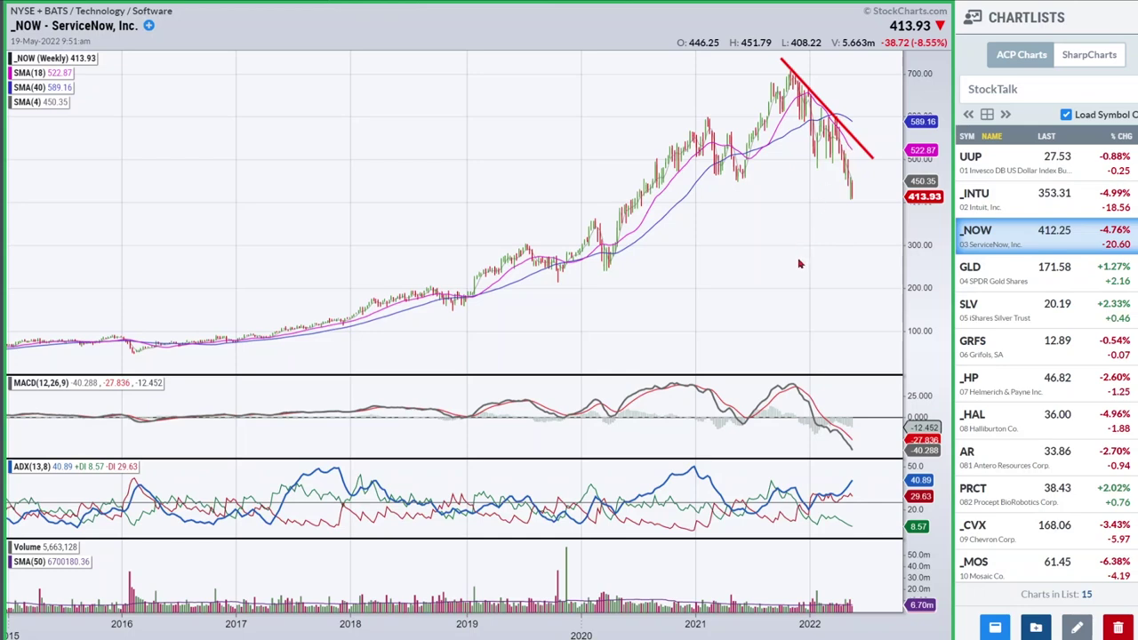
mouse_move(812, 425)
mouse_down()
mouse_move(869, 413)
mouse_move(875, 450)
mouse_move(806, 456)
mouse_move(806, 420)
mouse_up()
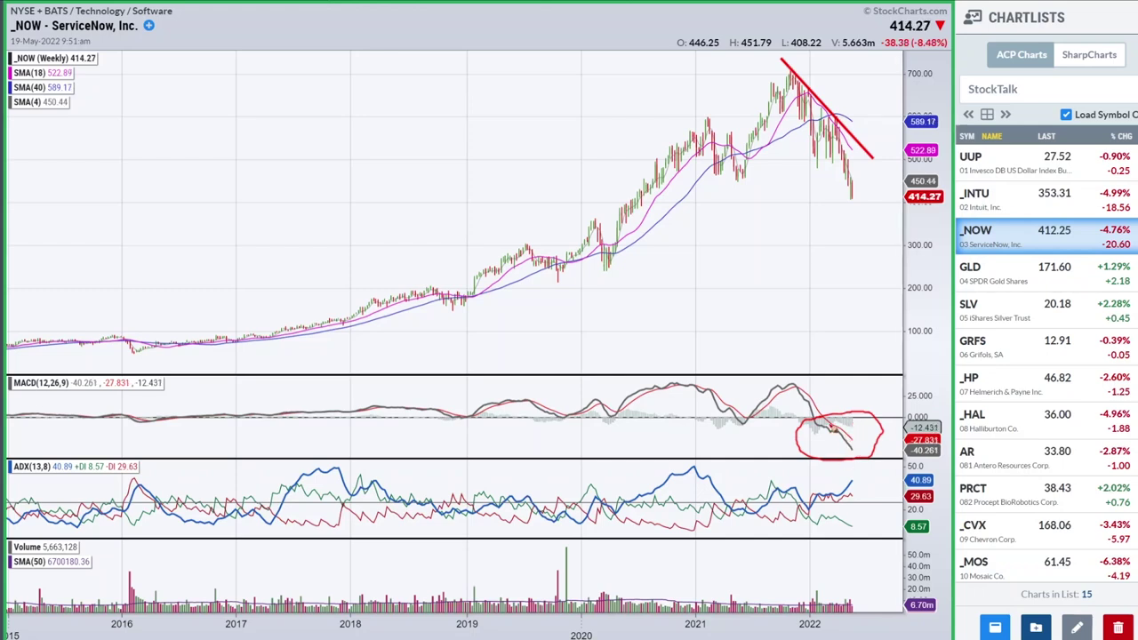
mouse_move(838, 480)
mouse_down()
mouse_move(867, 474)
mouse_move(869, 502)
mouse_move(829, 514)
mouse_move(816, 491)
mouse_move(851, 481)
mouse_up()
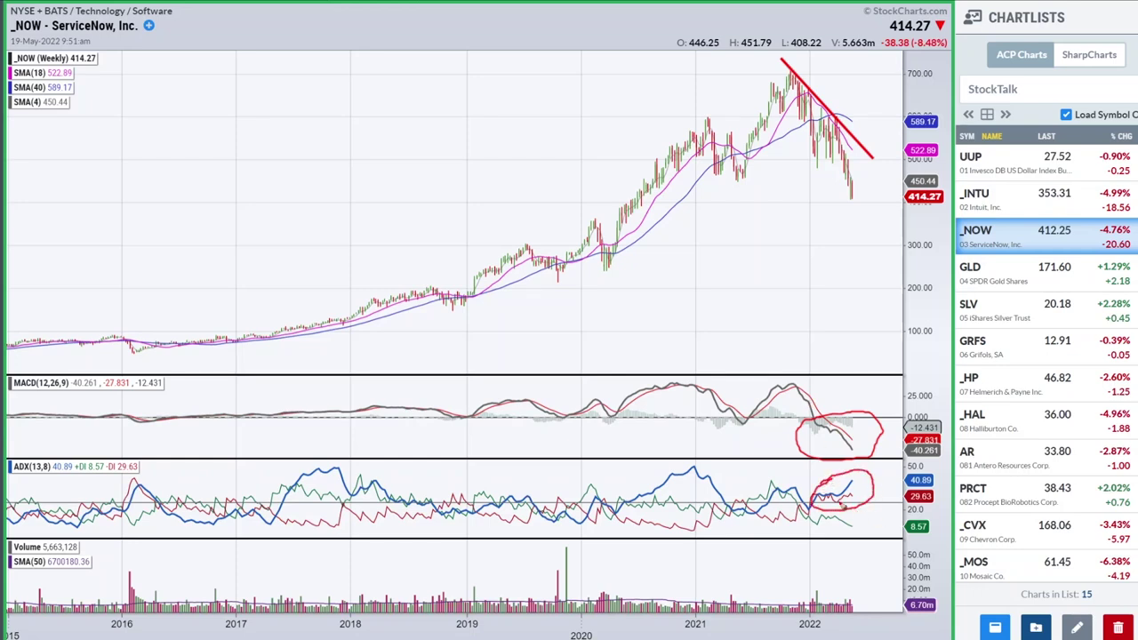
drag(778, 486, 803, 486)
key(Escape)
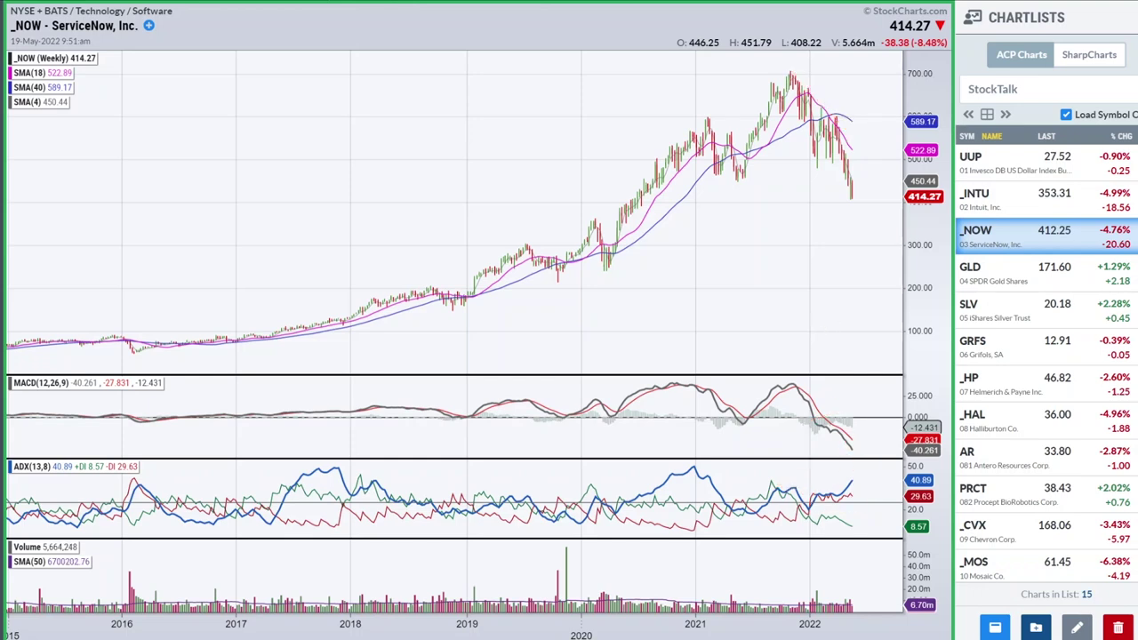
Step: Restore the four-chart layout with the weekly range starting around 2020, and review the GLD and SLV charts
click(518, 604)
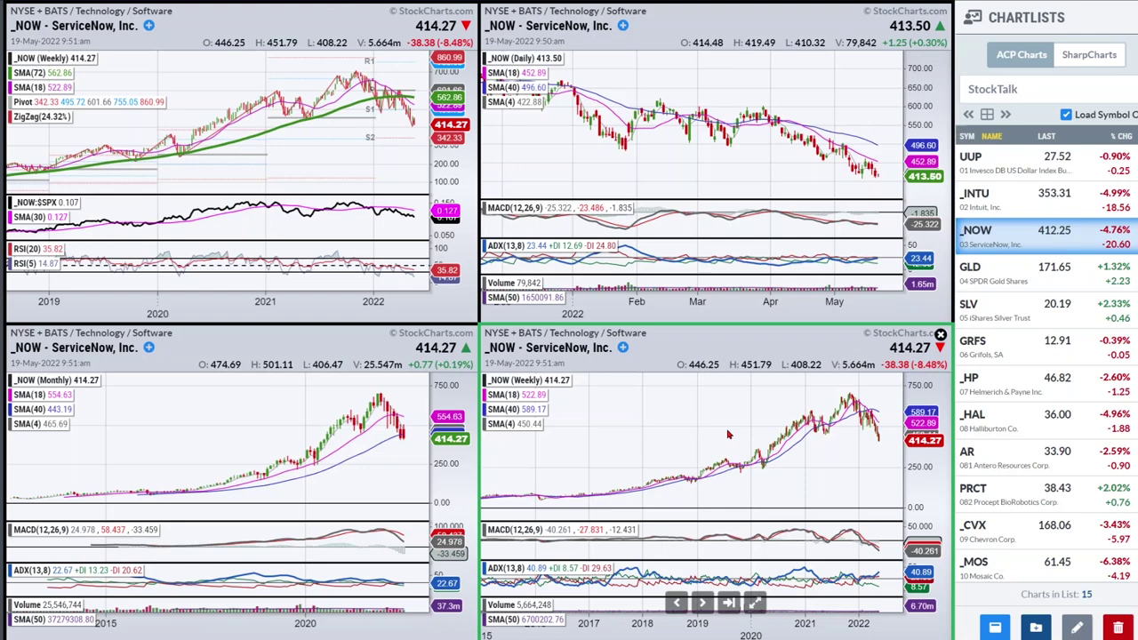
scroll(735, 458, up, 5)
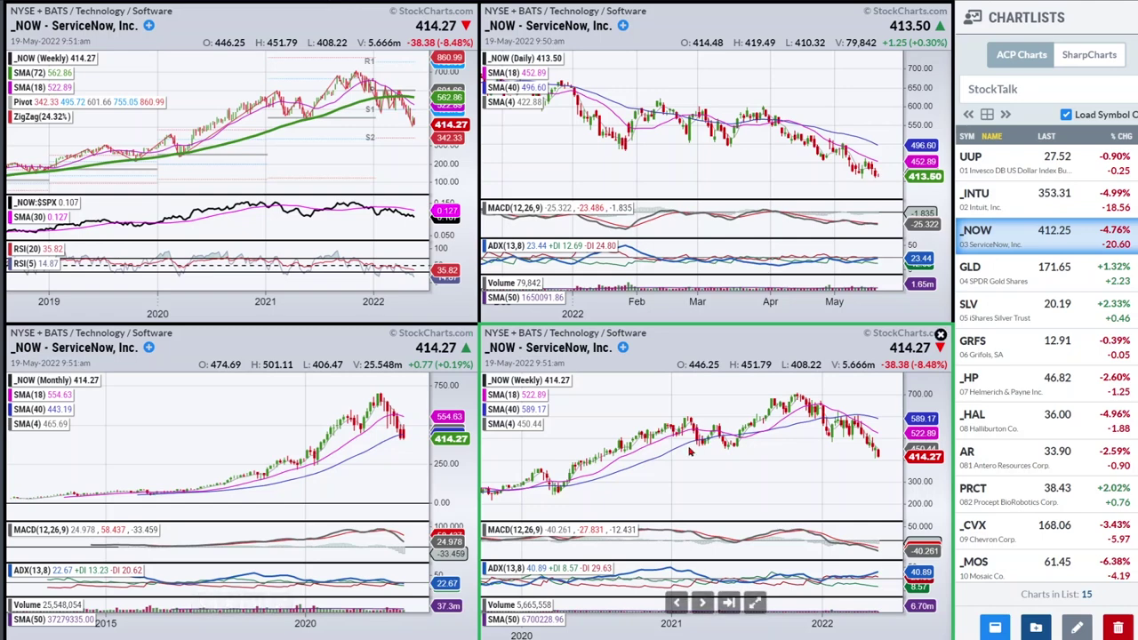
key(Down)
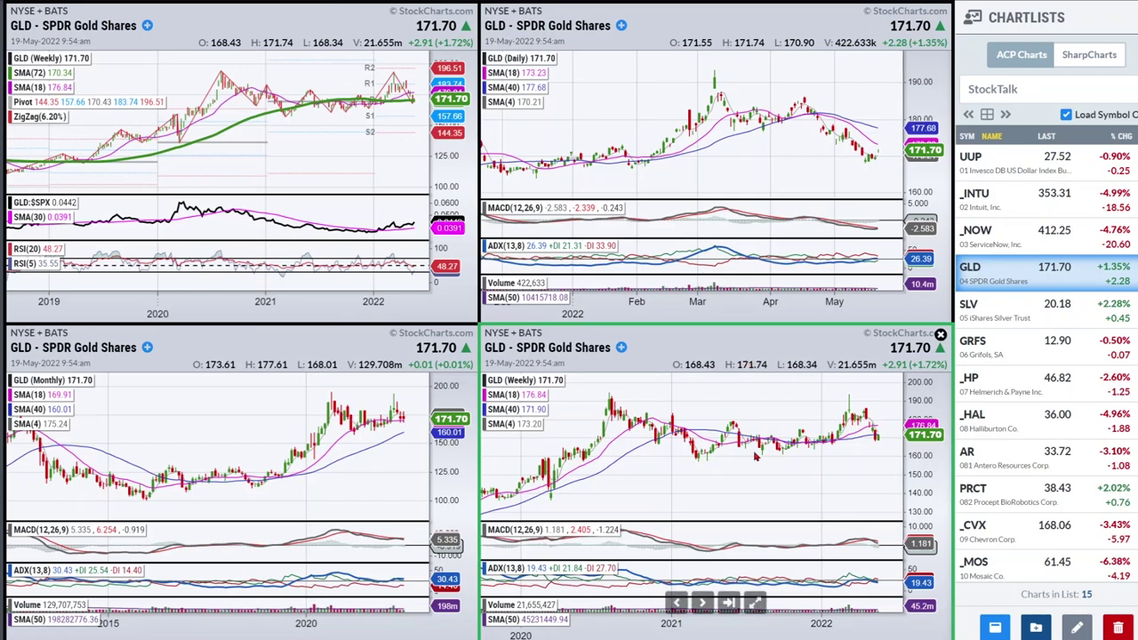
click(1016, 315)
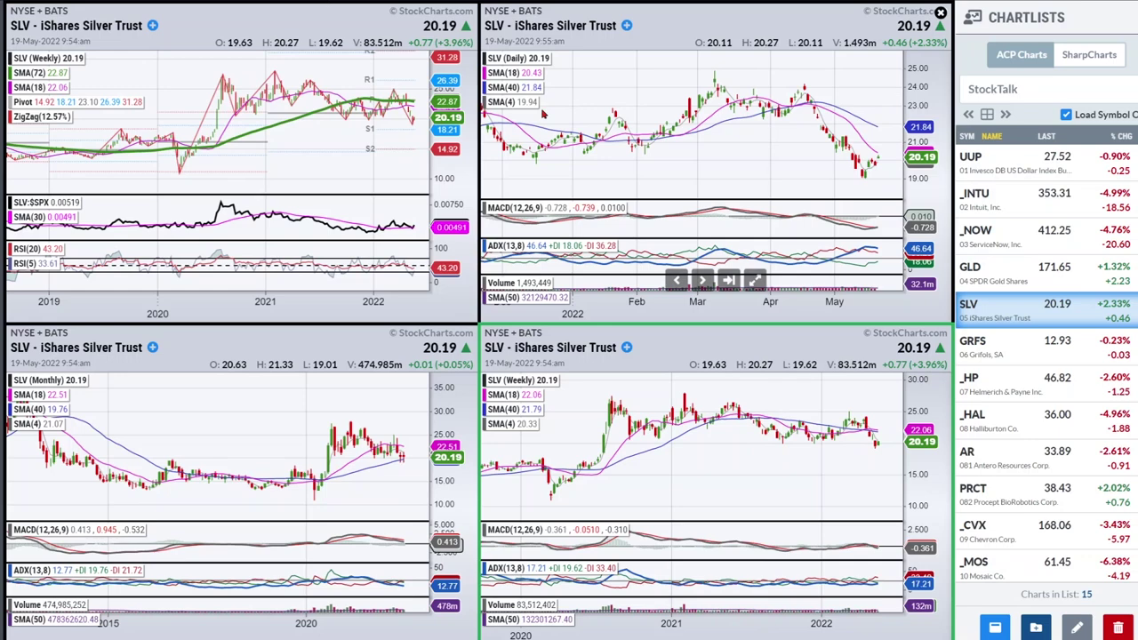
Step: Load the GRFS charts and examine the monthly chart enlarged before returning to the four-chart layout
click(1013, 354)
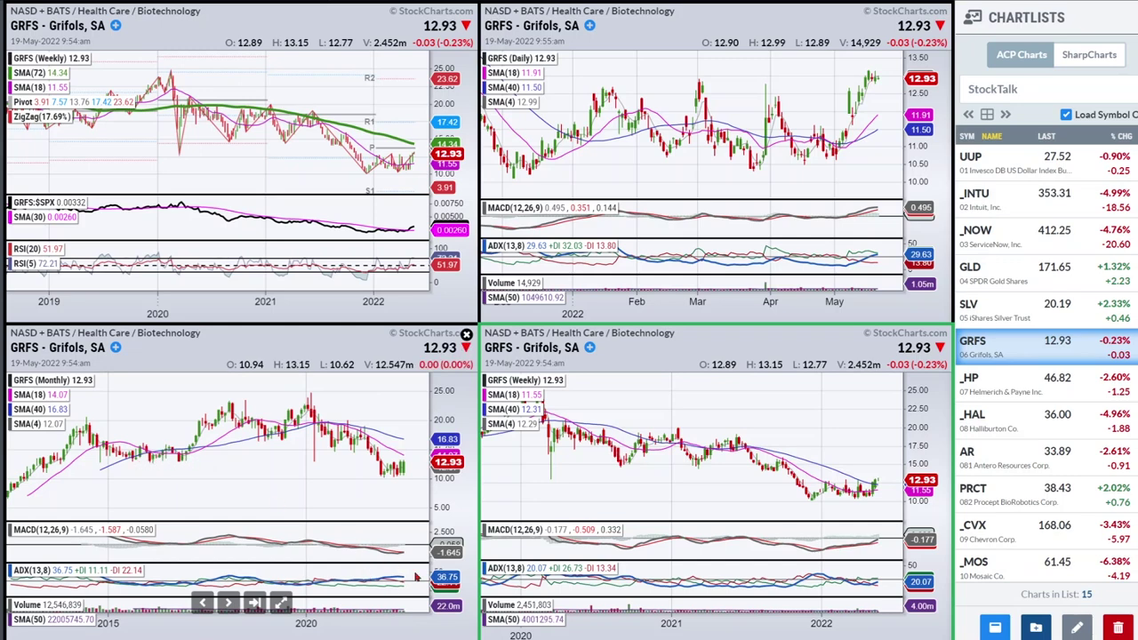
click(281, 603)
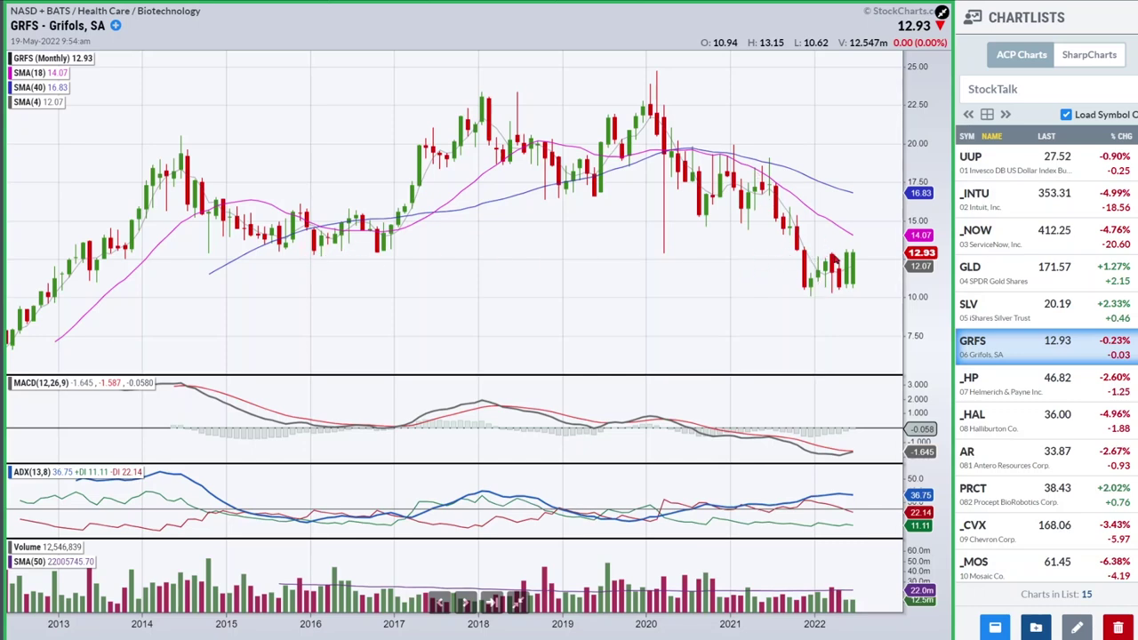
click(519, 603)
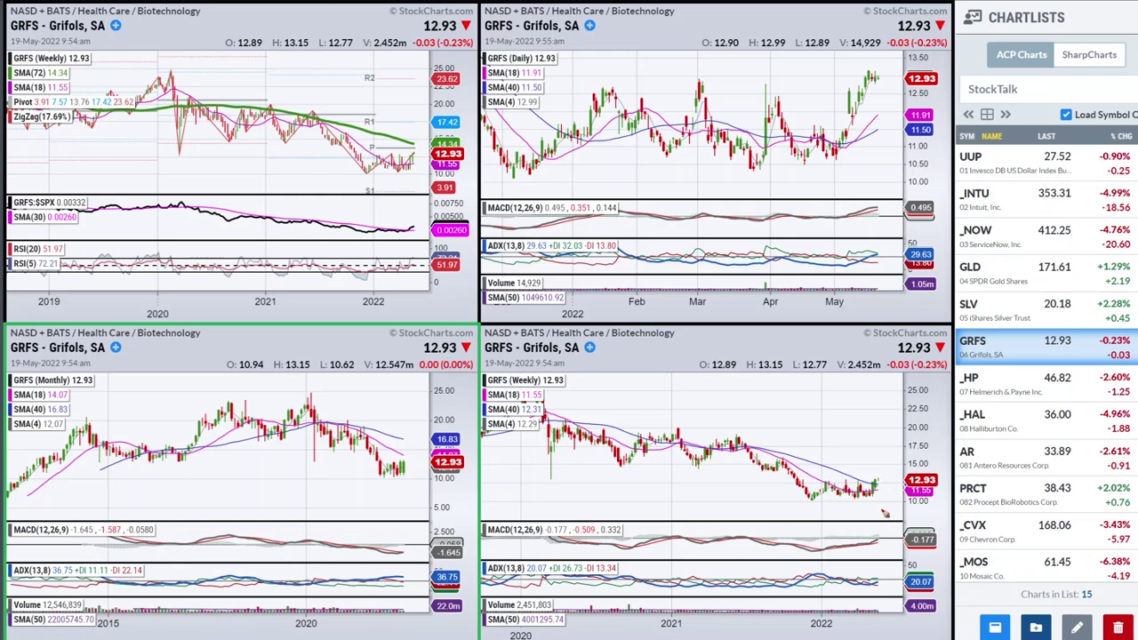
Step: Sketch projected price paths on the weekly and daily GRFS charts, mark the recent monthly prices, and clear the marks before switching to _HP
mouse_move(881, 478)
mouse_down()
mouse_move(893, 485)
mouse_move(875, 498)
mouse_move(901, 480)
mouse_up()
mouse_move(881, 78)
mouse_down()
mouse_move(899, 105)
mouse_move(882, 115)
mouse_move(901, 110)
mouse_move(880, 134)
mouse_up()
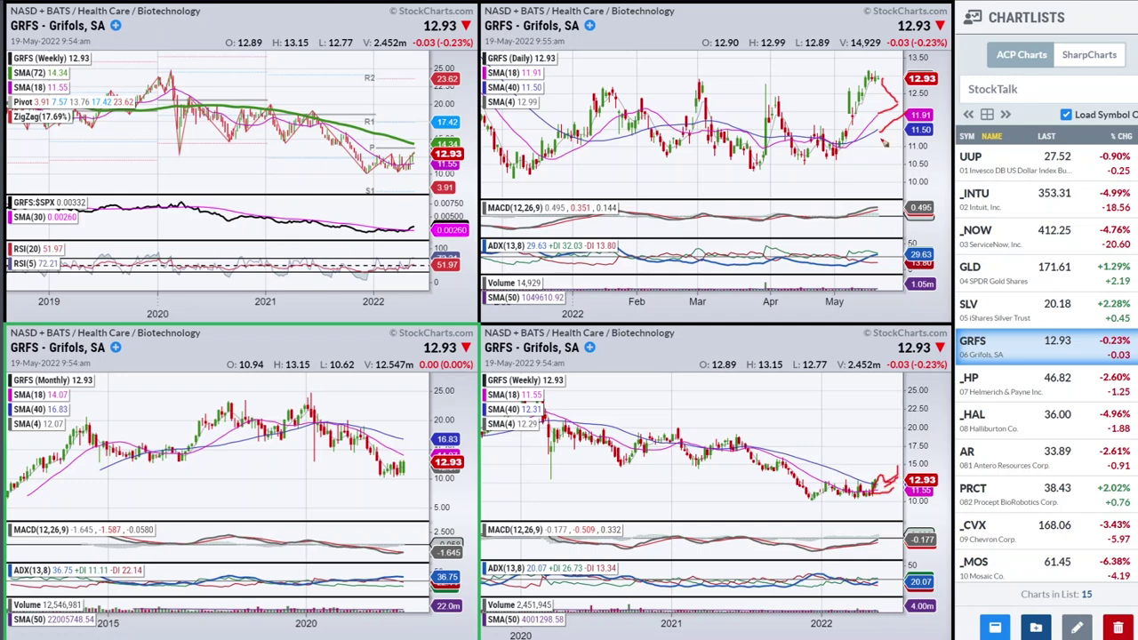
mouse_move(373, 448)
mouse_down()
mouse_move(413, 455)
mouse_move(320, 453)
mouse_move(414, 449)
mouse_move(313, 458)
mouse_move(409, 445)
mouse_up()
key(Escape)
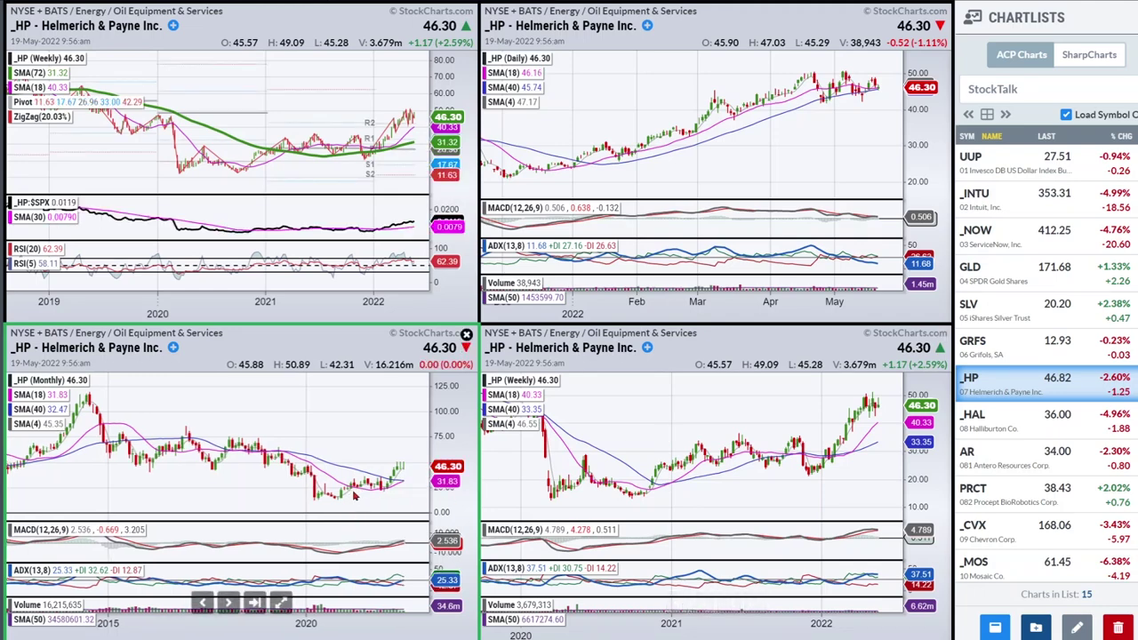
Step: View the monthly _HP chart enlarged, restore the layout, and circle the latest weekly MACD and ADX readings
click(280, 603)
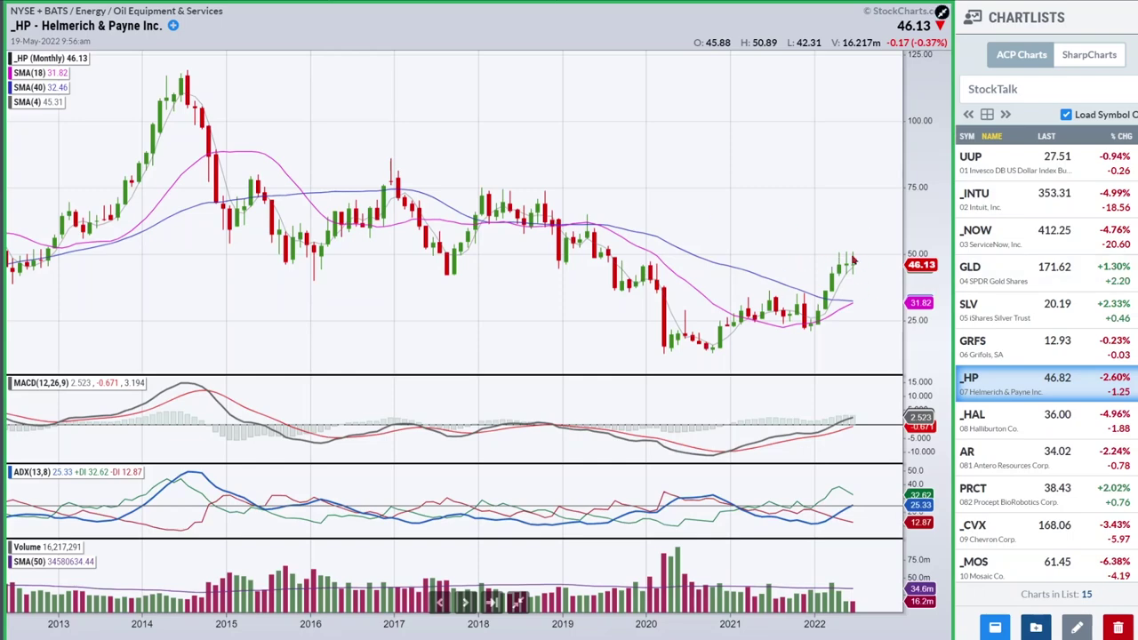
click(518, 602)
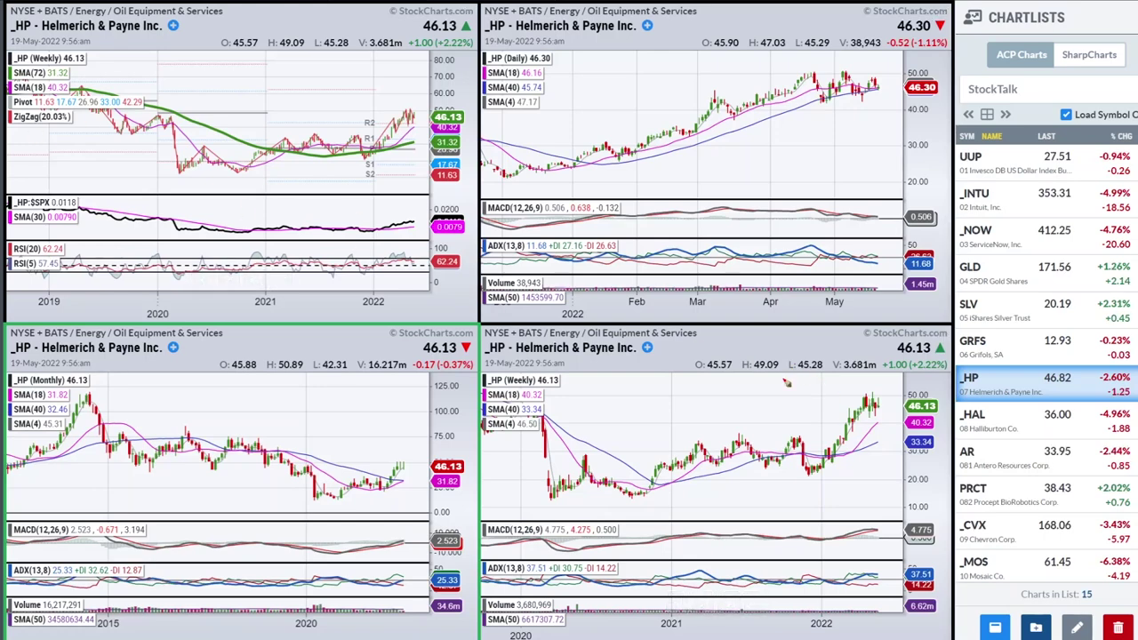
mouse_move(859, 571)
mouse_down()
mouse_move(883, 585)
mouse_move(835, 591)
mouse_move(895, 567)
mouse_up()
mouse_move(844, 530)
mouse_down()
mouse_move(872, 519)
mouse_move(890, 538)
mouse_move(838, 543)
mouse_move(872, 517)
mouse_up()
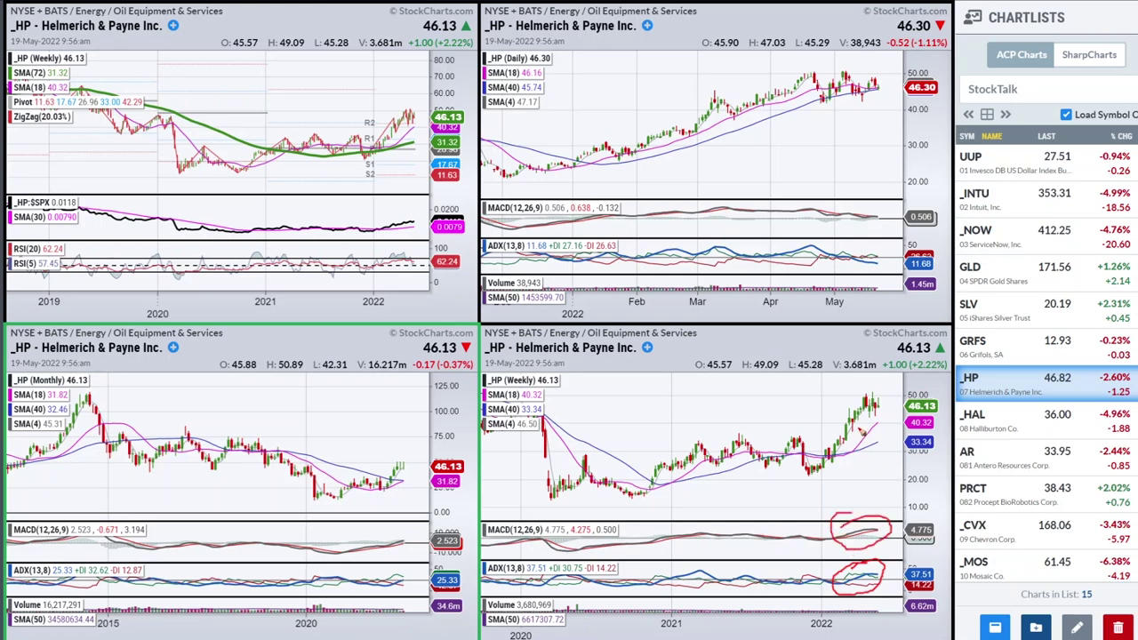
Step: Trace the 2022 advance on the weekly _HP chart and the sideways April–May swings on the daily chart, and erase the marks
mouse_move(835, 452)
mouse_down()
mouse_move(858, 407)
mouse_move(887, 413)
mouse_up()
mouse_move(807, 80)
mouse_down()
mouse_move(889, 89)
mouse_move(866, 82)
mouse_up()
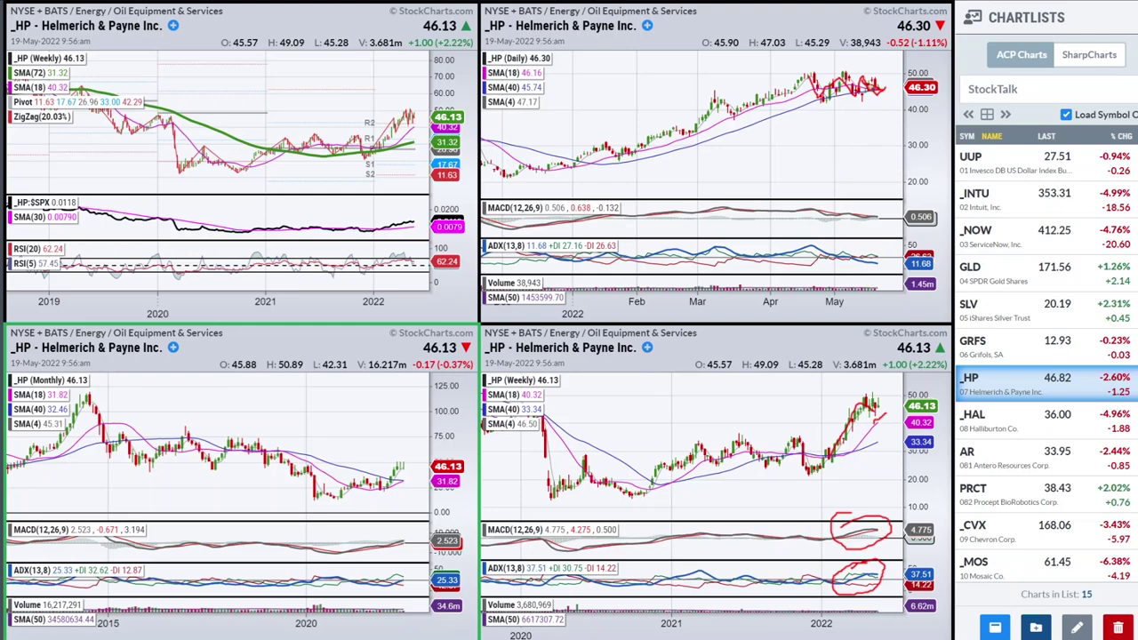
key(e)
Step: Circle the latest daily _HP MACD and ADX readings, erase them, and mark the recent daily highs near 50
mouse_move(860, 206)
mouse_down()
mouse_move(883, 227)
mouse_move(859, 210)
mouse_up()
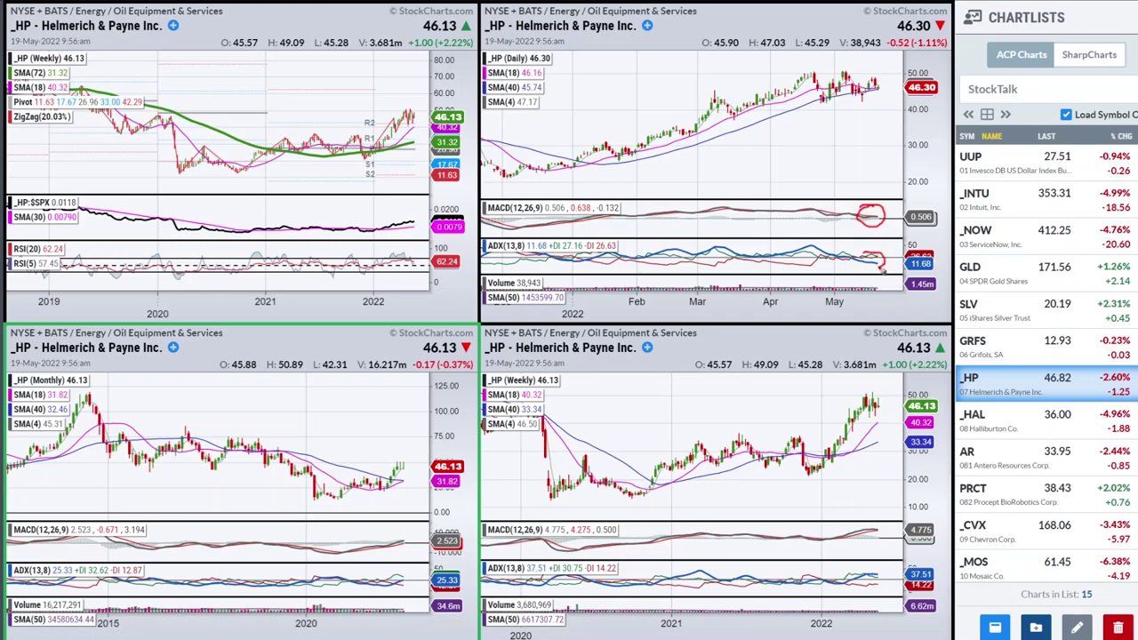
key(e)
drag(786, 71, 896, 71)
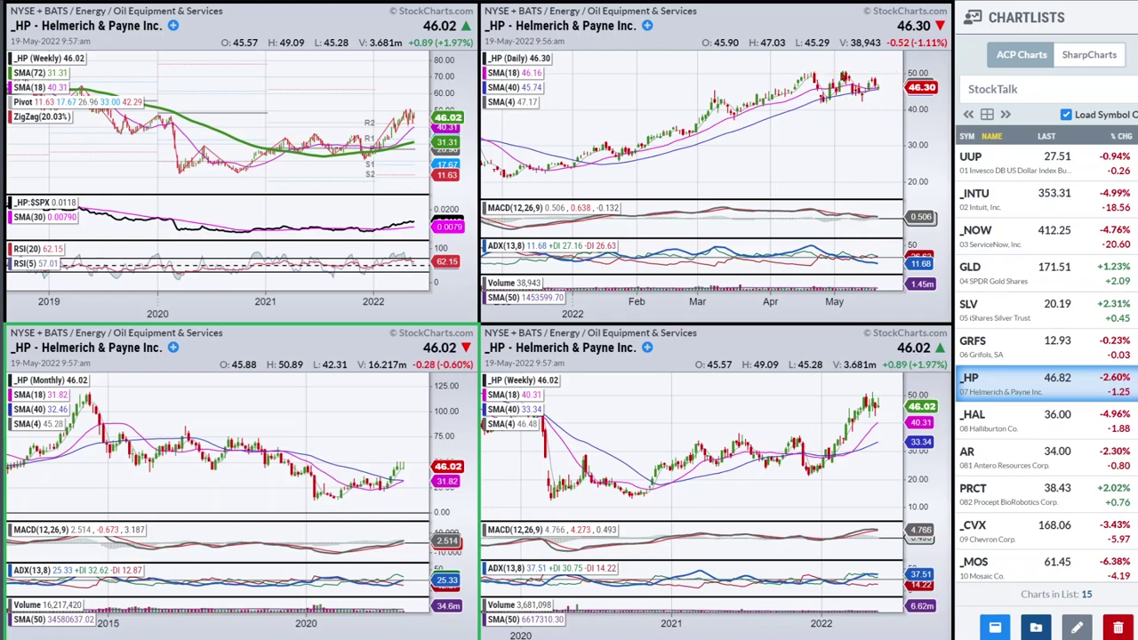
drag(833, 71, 892, 86)
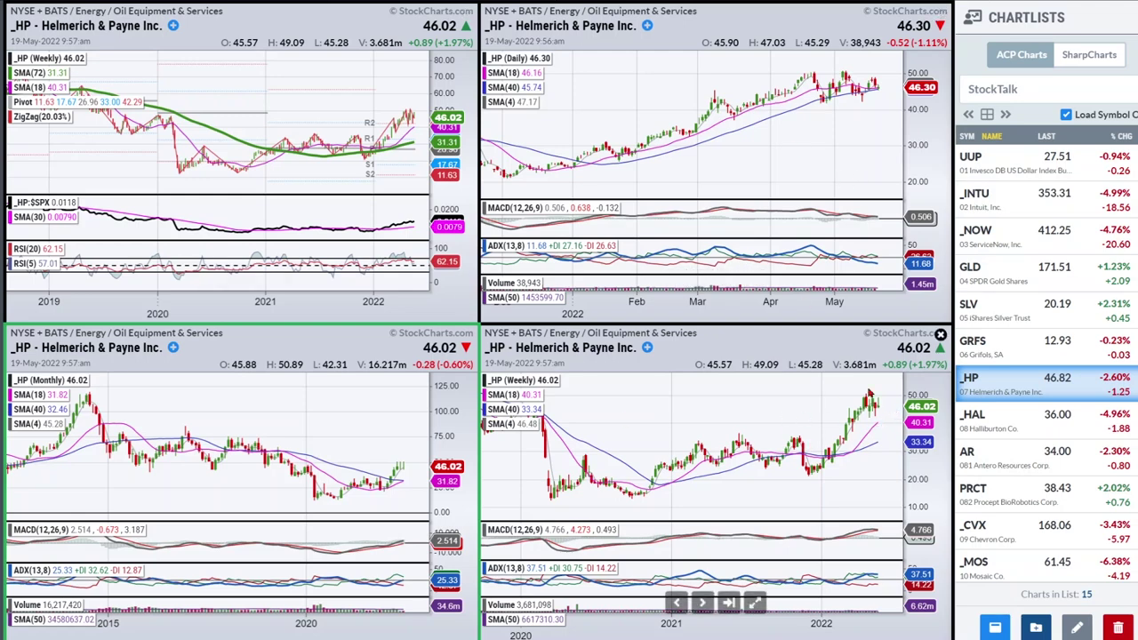
Step: Enlarge the weekly _HAL chart and mark the April peak, the lower recent high and the pullback low with short horizontal lines
key(Down)
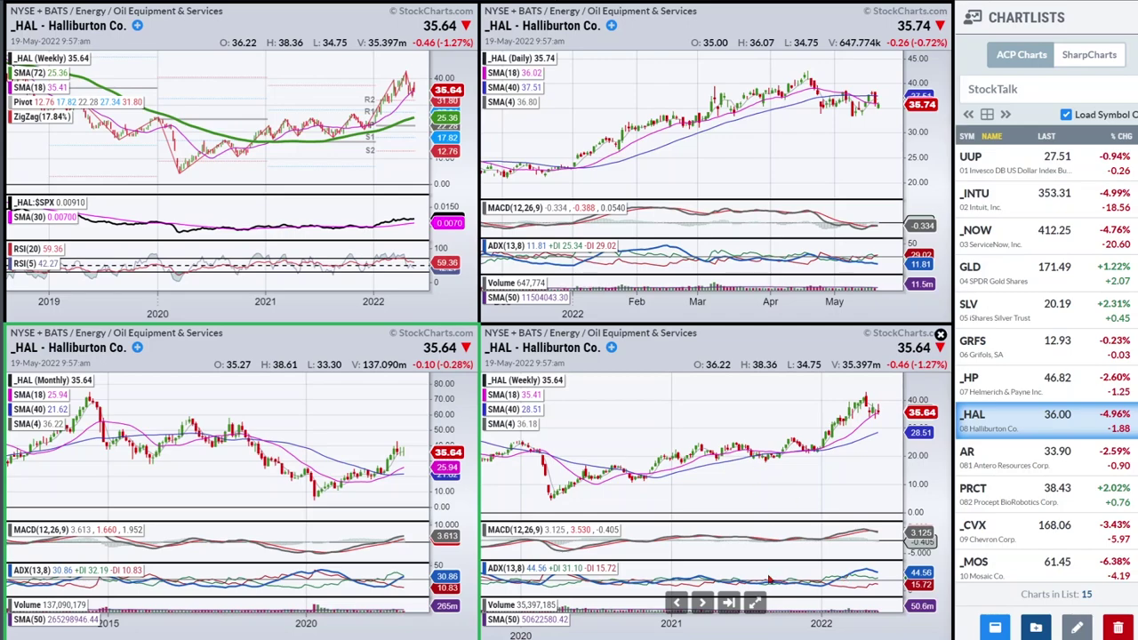
click(754, 602)
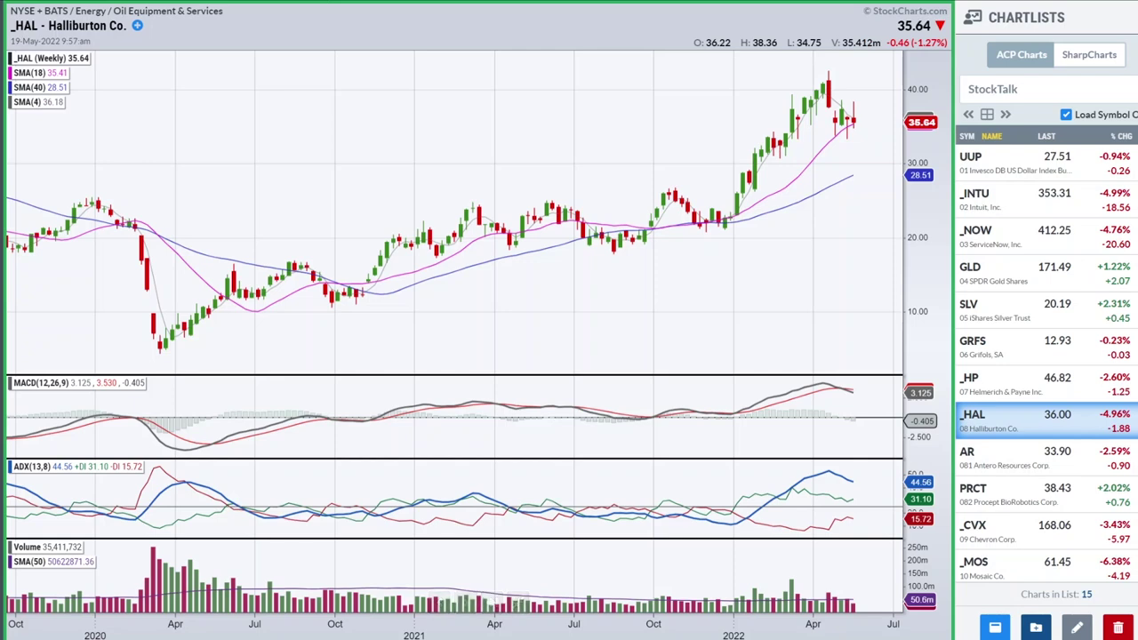
drag(837, 104, 858, 104)
drag(823, 71, 842, 71)
drag(831, 137, 845, 137)
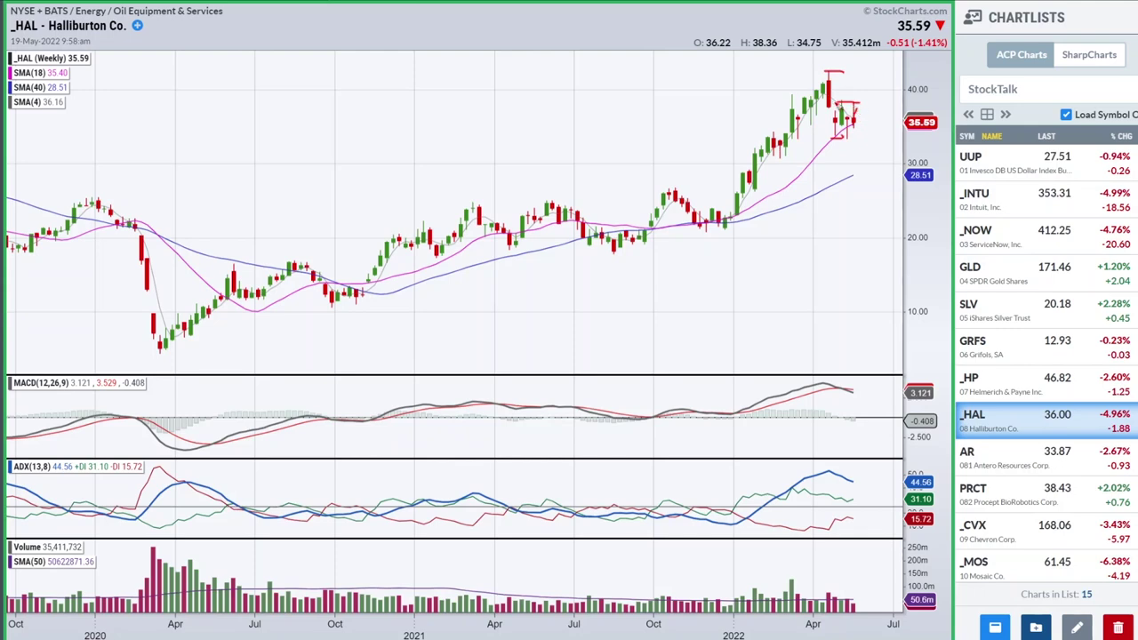
Step: Trace the weekly _HAL rebound from the pullback low toward the lower recent high, and erase the marks
mouse_move(851, 135)
mouse_down()
mouse_move(855, 108)
mouse_move(819, 83)
mouse_move(825, 74)
mouse_move(844, 142)
mouse_move(858, 107)
mouse_up()
drag(854, 103, 867, 117)
key(Escape)
Step: Trace a sideways path from the latest weekly _HAL price, circle the recent ADX readings, and erase the marks
drag(852, 123, 884, 123)
mouse_move(871, 479)
mouse_down()
mouse_move(798, 516)
mouse_move(852, 455)
mouse_up()
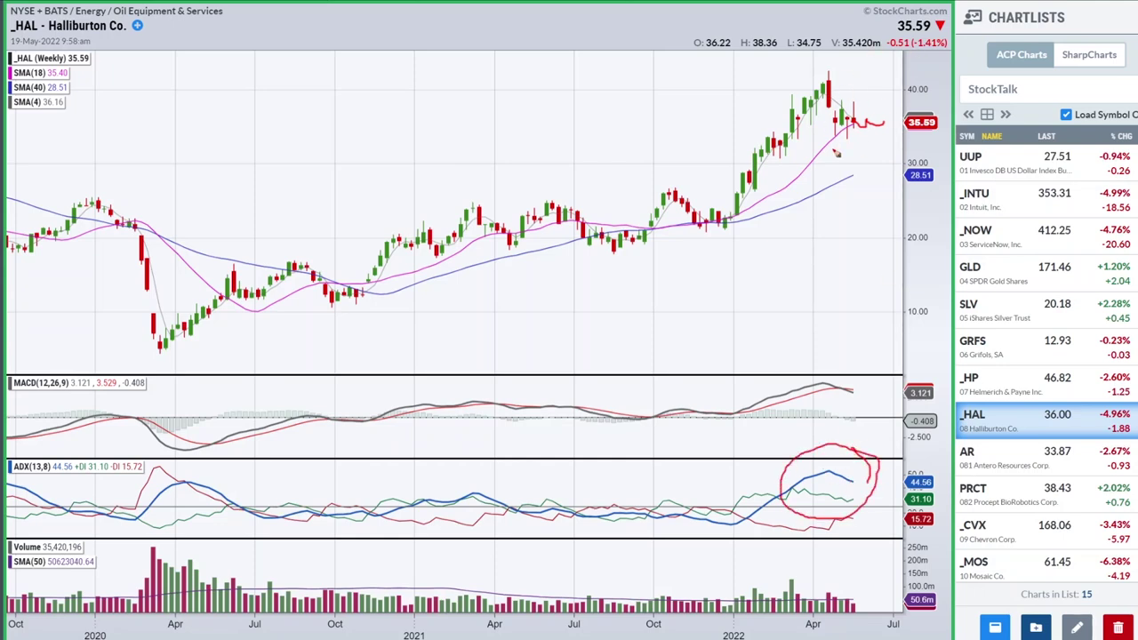
mouse_move(855, 136)
mouse_down()
mouse_move(924, 38)
mouse_move(935, 71)
mouse_move(923, 146)
mouse_up()
key(e)
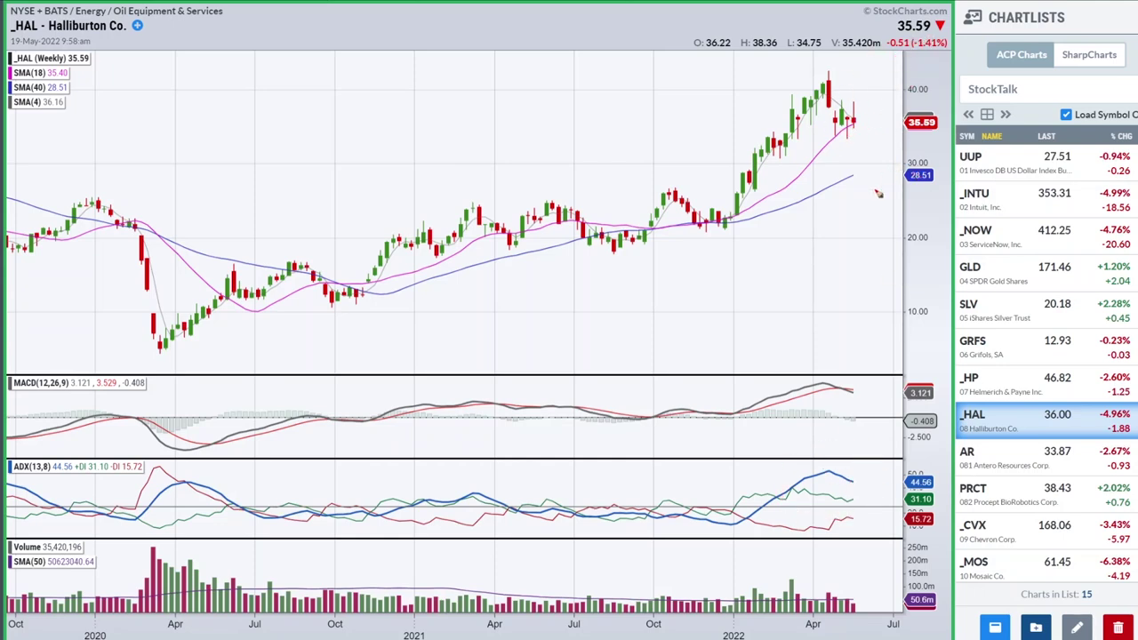
Step: Circle the latest weekly _HAL MACD crossover, sketch a short path beside the last price, and clear the marks before restoring the four-chart layout
mouse_move(840, 380)
mouse_down()
mouse_move(855, 405)
mouse_move(841, 376)
mouse_up()
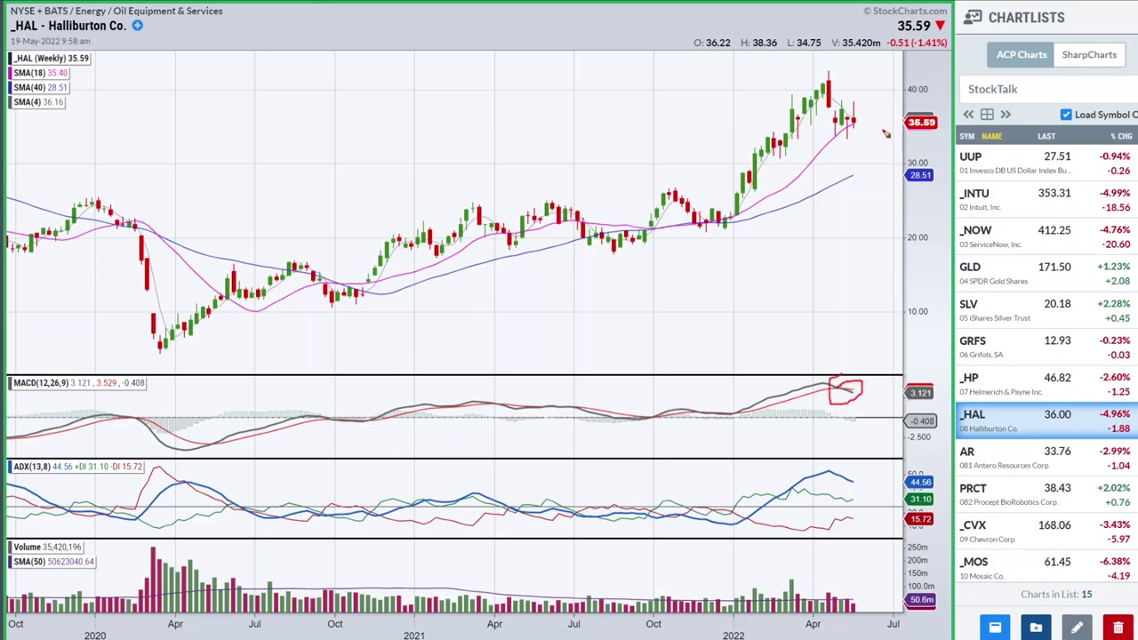
mouse_move(852, 132)
mouse_down()
mouse_move(864, 107)
mouse_move(882, 135)
mouse_up()
key(e)
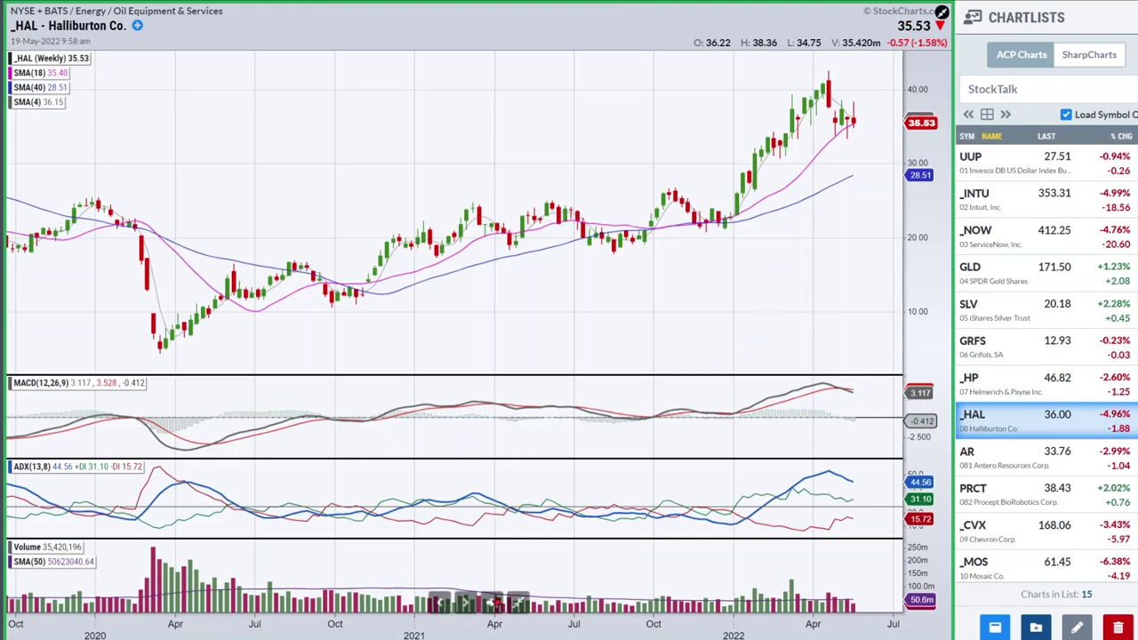
click(517, 603)
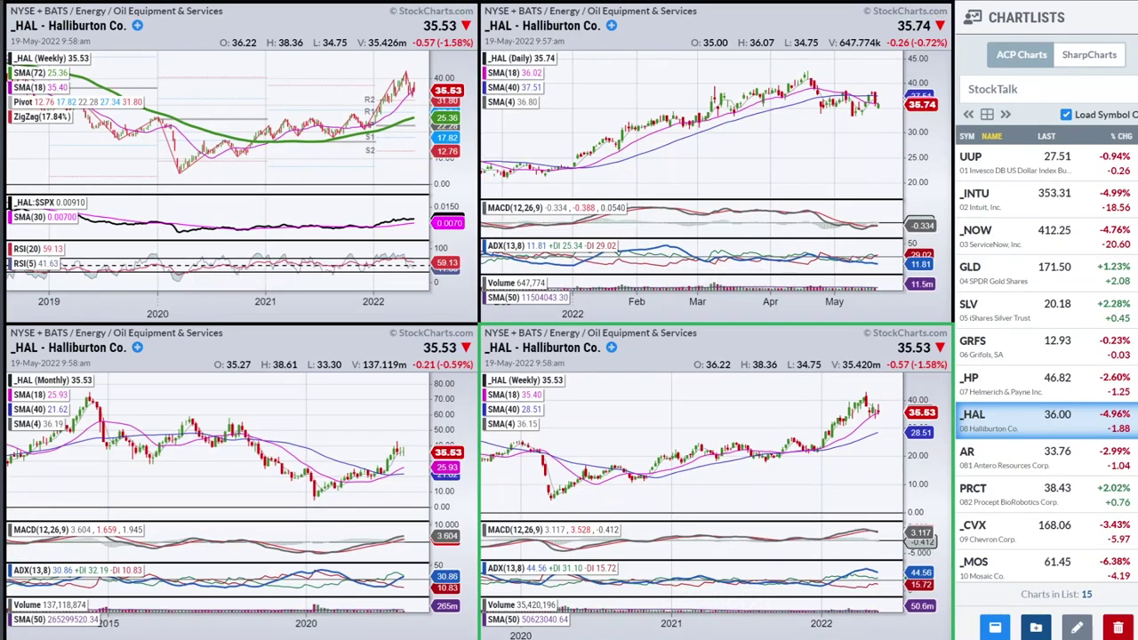
Step: Circle the latest daily _HAL MACD lines, sketch a price path from the May low, and erase the marks
mouse_move(868, 220)
mouse_down()
mouse_move(889, 228)
mouse_move(849, 240)
mouse_move(864, 217)
mouse_up()
mouse_move(858, 115)
mouse_down()
mouse_move(876, 94)
mouse_move(880, 110)
mouse_move(893, 95)
mouse_up()
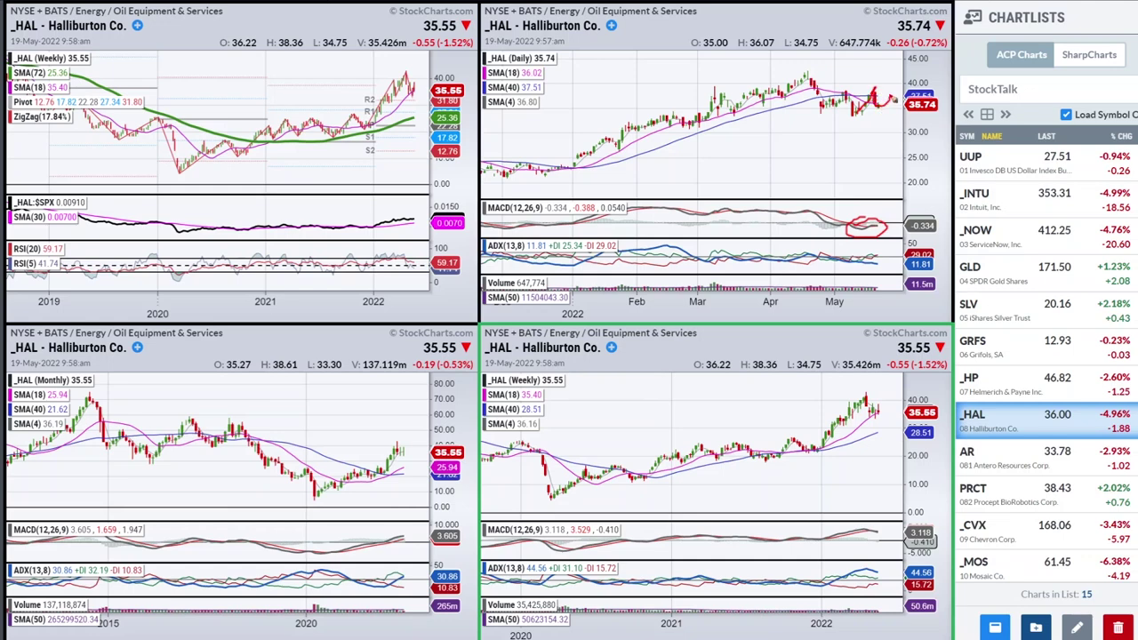
key(Escape)
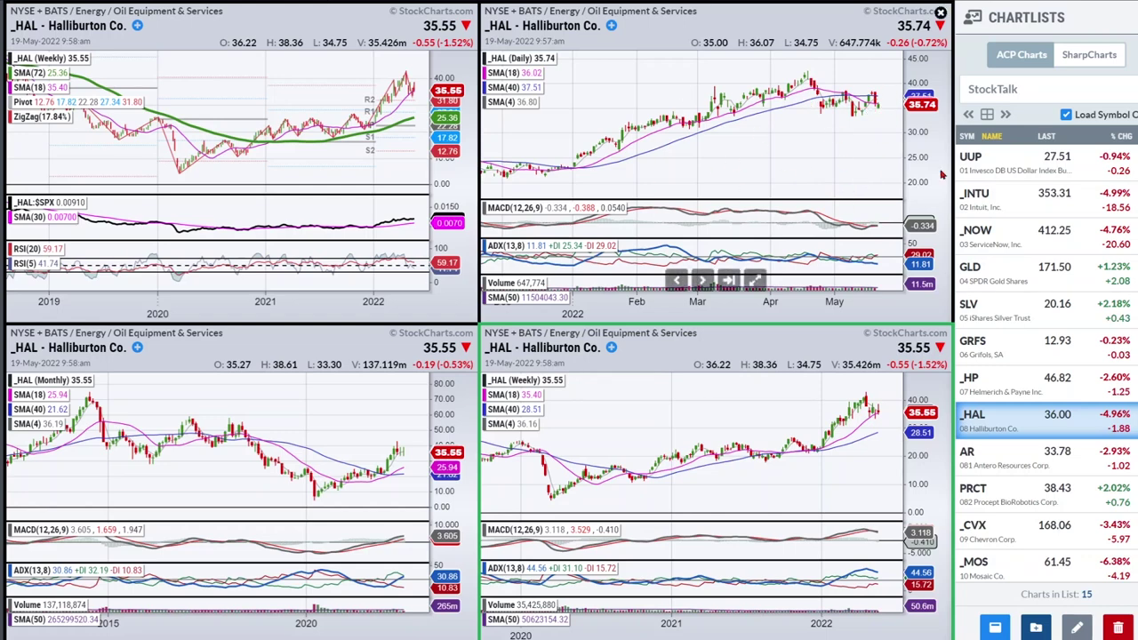
Step: Load the AR charts, zoom in on the recent weekly bars, and view the daily chart enlarged before restoring the layout
click(1026, 465)
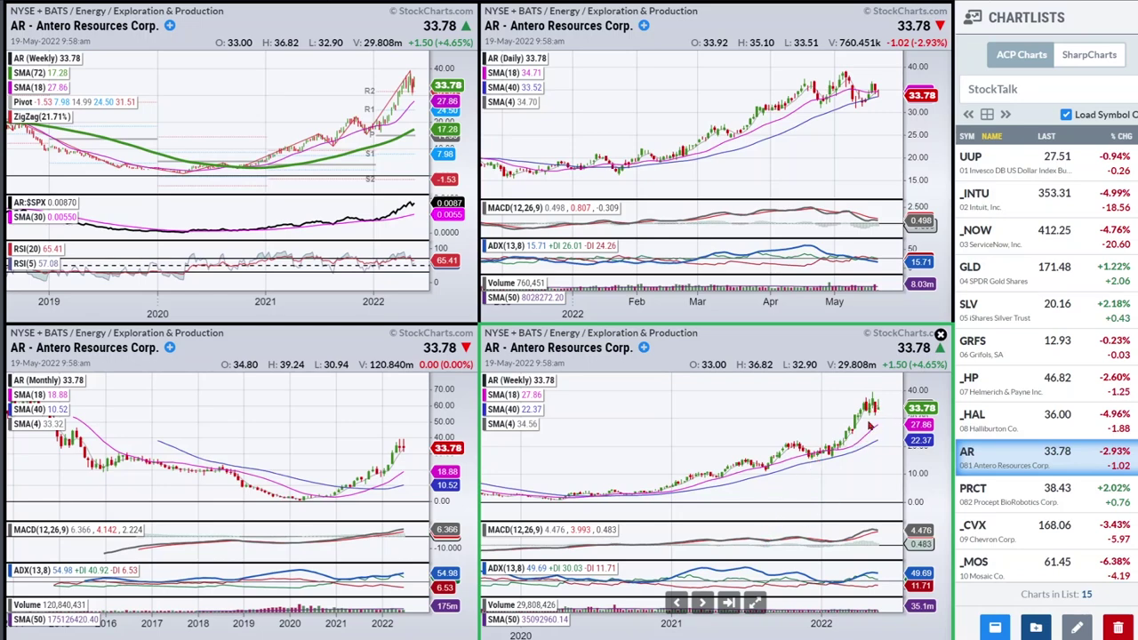
scroll(869, 427, up, 5)
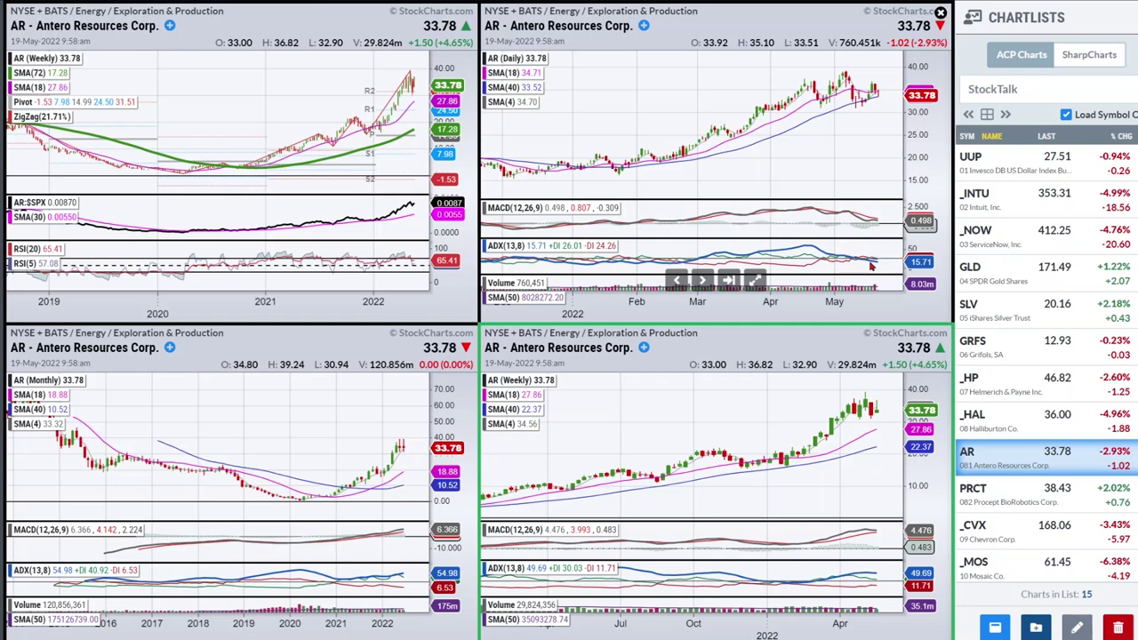
click(754, 280)
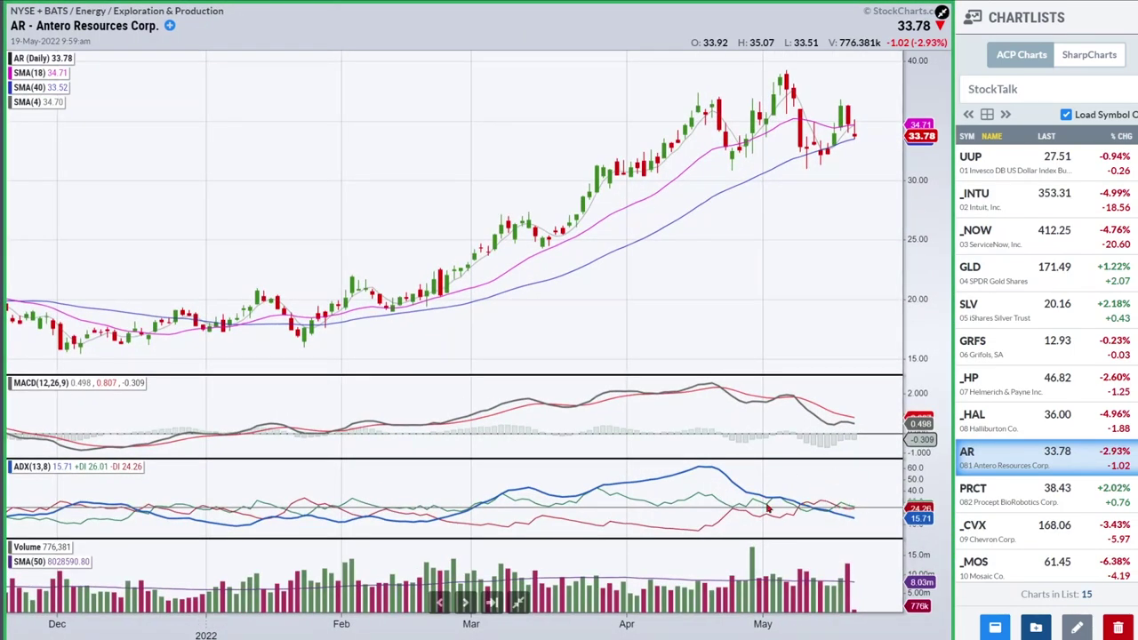
click(519, 602)
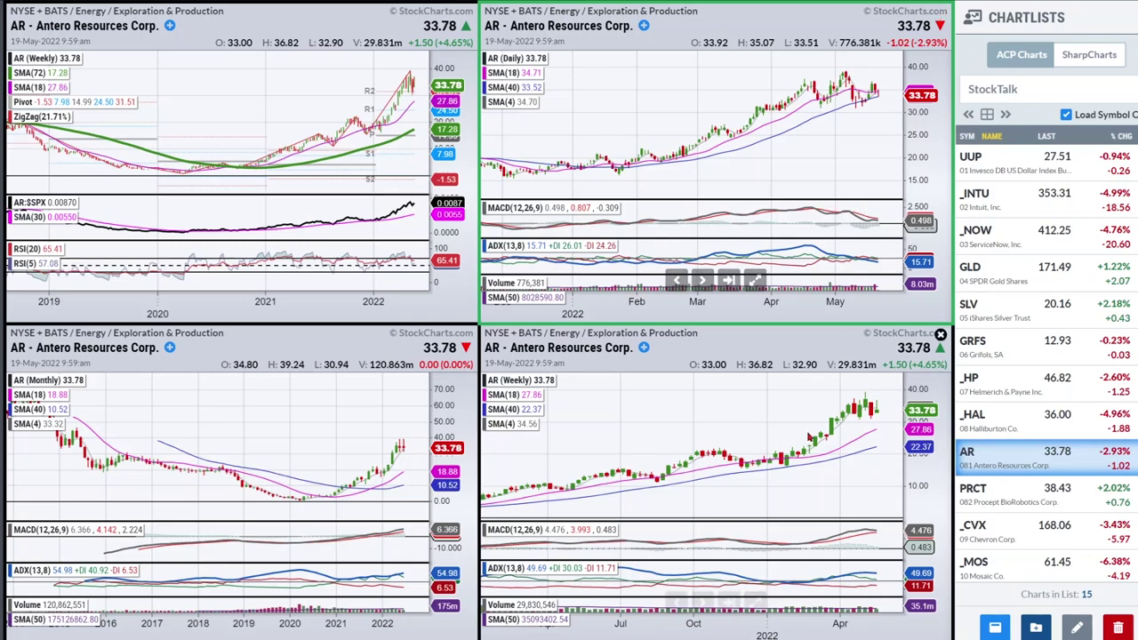
Step: Load the PRCT charts, sketch a pullback from the latest daily bars, and draw a horizontal resistance line across the daily highs near 40
click(1007, 495)
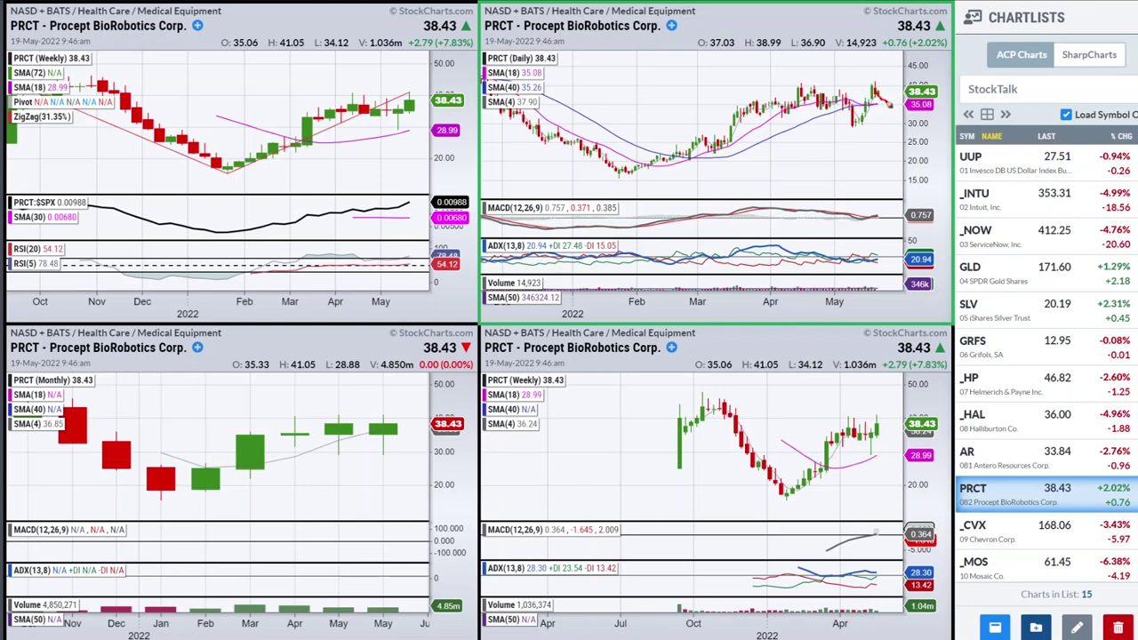
drag(887, 89, 881, 85)
drag(782, 89, 899, 86)
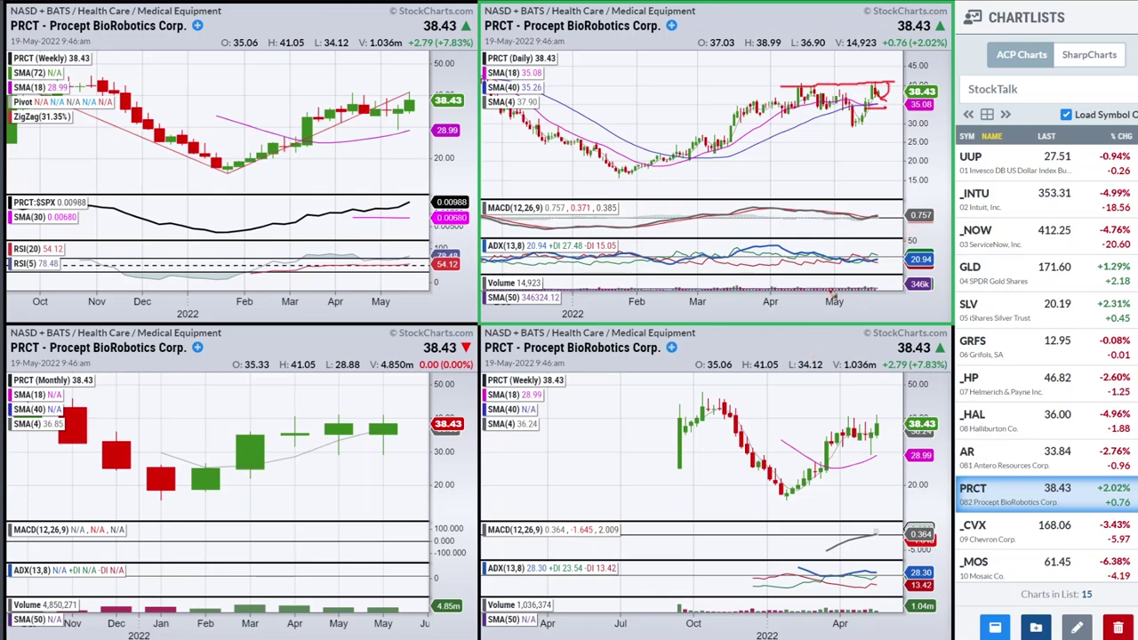
Step: Erase the PRCT marks and redraw only the resistance line across the April and May highs on the daily chart
key(e)
drag(852, 86, 893, 89)
drag(781, 87, 866, 91)
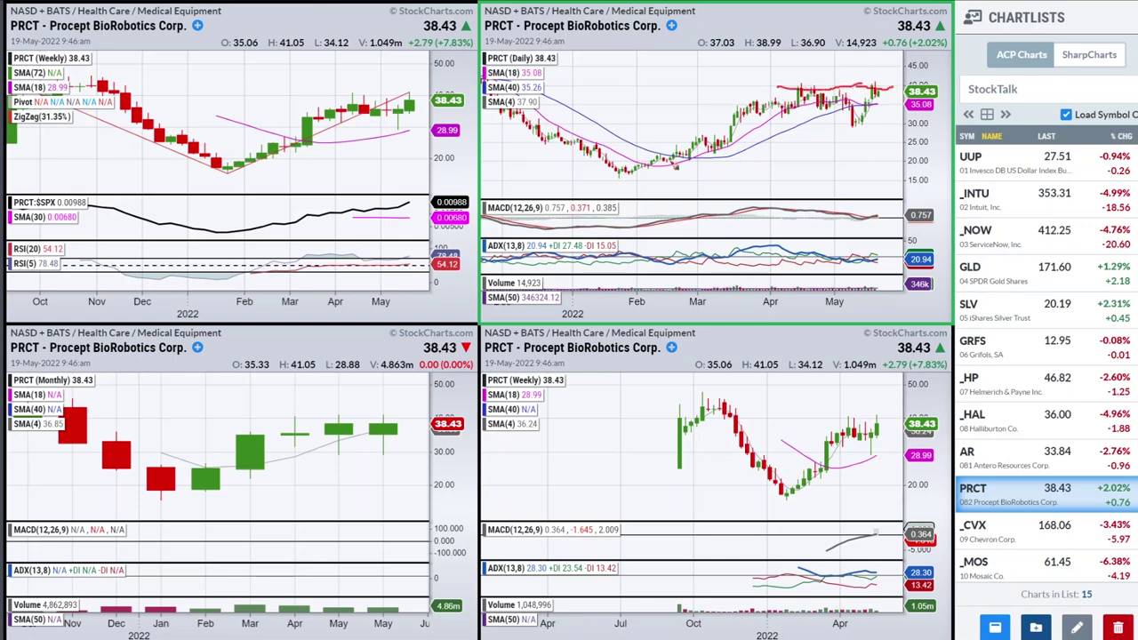
Step: Sketch large zigzag and diagonal strokes across the daily PRCT chart down into the weekly chart, and erase all marks
mouse_move(554, 151)
mouse_down()
mouse_move(669, 142)
mouse_move(765, 228)
mouse_move(743, 279)
mouse_move(798, 391)
mouse_up()
drag(593, 65, 843, 297)
mouse_move(832, 227)
mouse_down()
mouse_move(849, 314)
mouse_move(628, 240)
mouse_up()
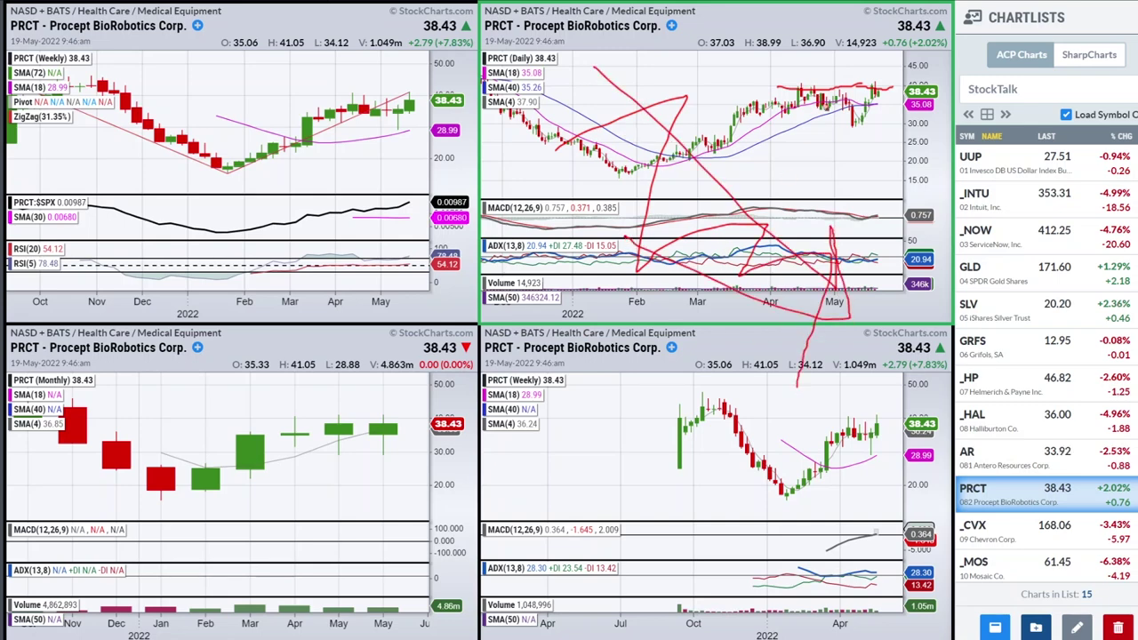
key(e)
Step: Mark the upside target above 45 and the support near 35 around the latest daily PRCT bars, and erase the marks
mouse_move(885, 100)
mouse_down()
mouse_move(888, 87)
mouse_move(874, 91)
mouse_move(894, 89)
mouse_up()
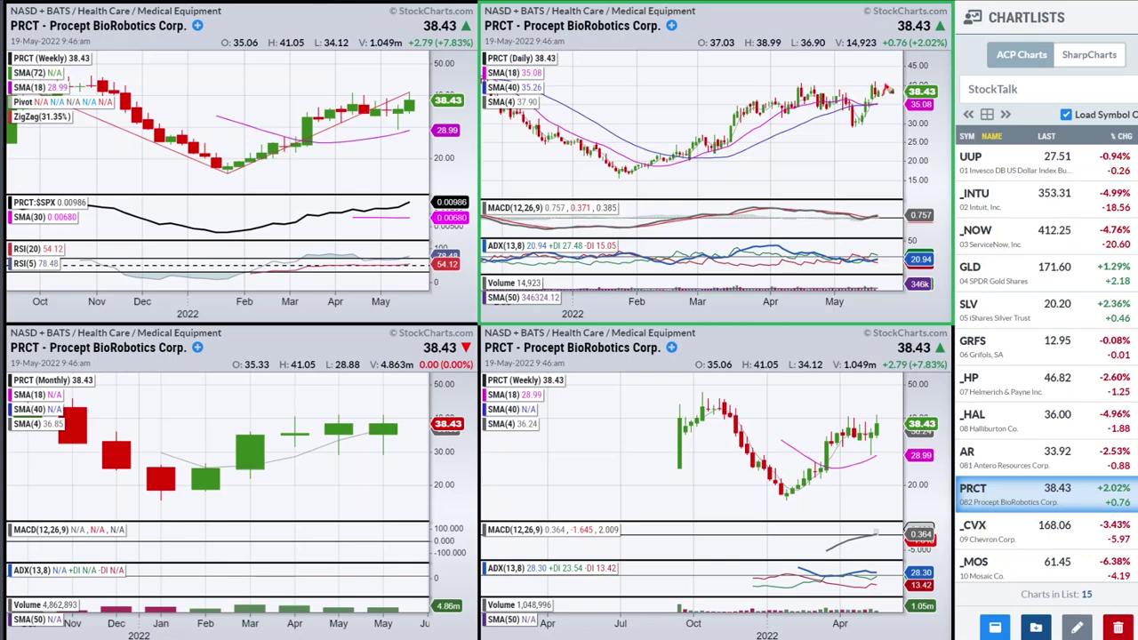
mouse_move(880, 89)
mouse_down()
mouse_move(889, 104)
mouse_move(874, 104)
mouse_move(902, 105)
mouse_move(889, 66)
mouse_move(890, 90)
mouse_move(871, 59)
mouse_up()
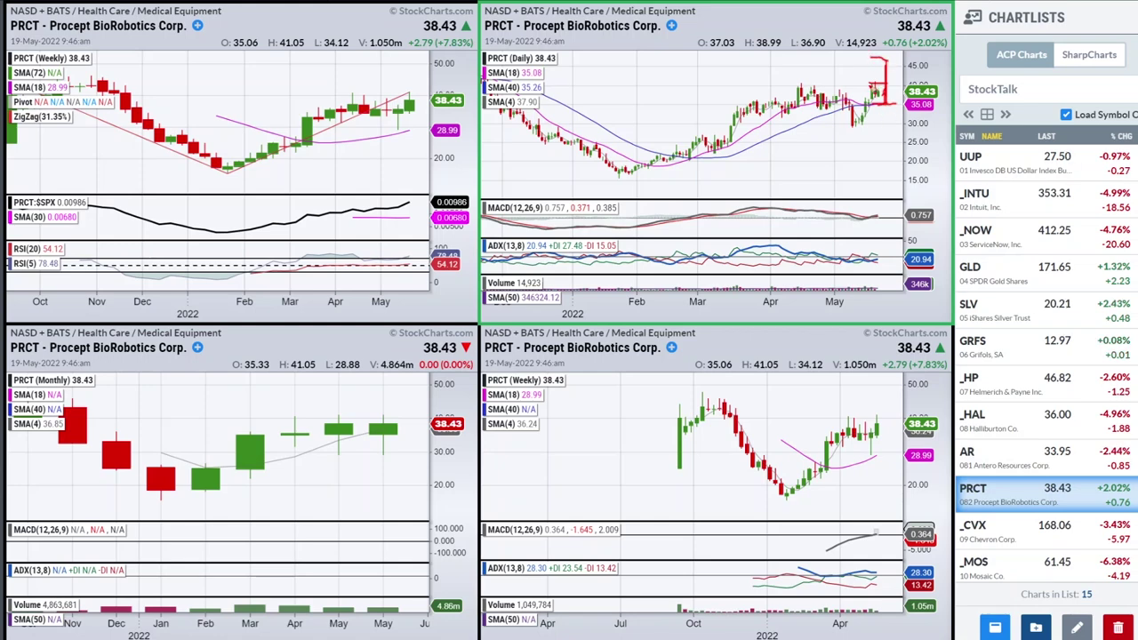
mouse_move(871, 89)
mouse_down()
mouse_move(893, 85)
mouse_move(880, 89)
mouse_move(894, 87)
mouse_move(887, 106)
mouse_up()
key(e)
mouse_move(668, 68)
mouse_down()
mouse_move(787, 203)
mouse_move(801, 132)
mouse_move(807, 236)
mouse_move(677, 151)
mouse_up()
key(e)
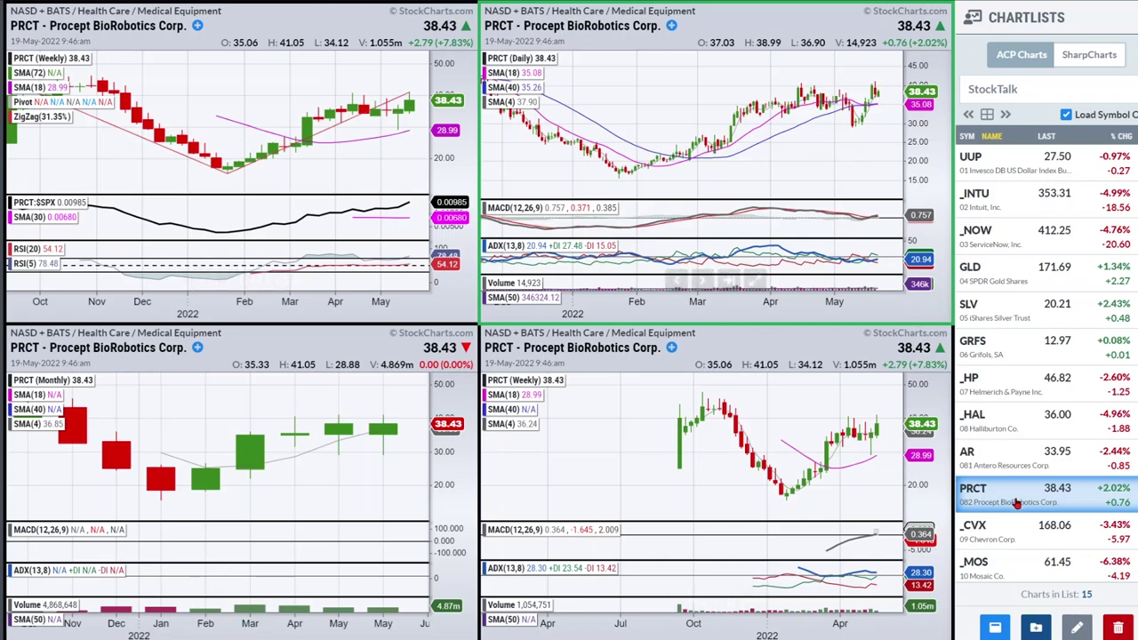
Step: Load the _CVX charts, view the monthly chart enlarged, and restore the four-chart layout
click(1022, 528)
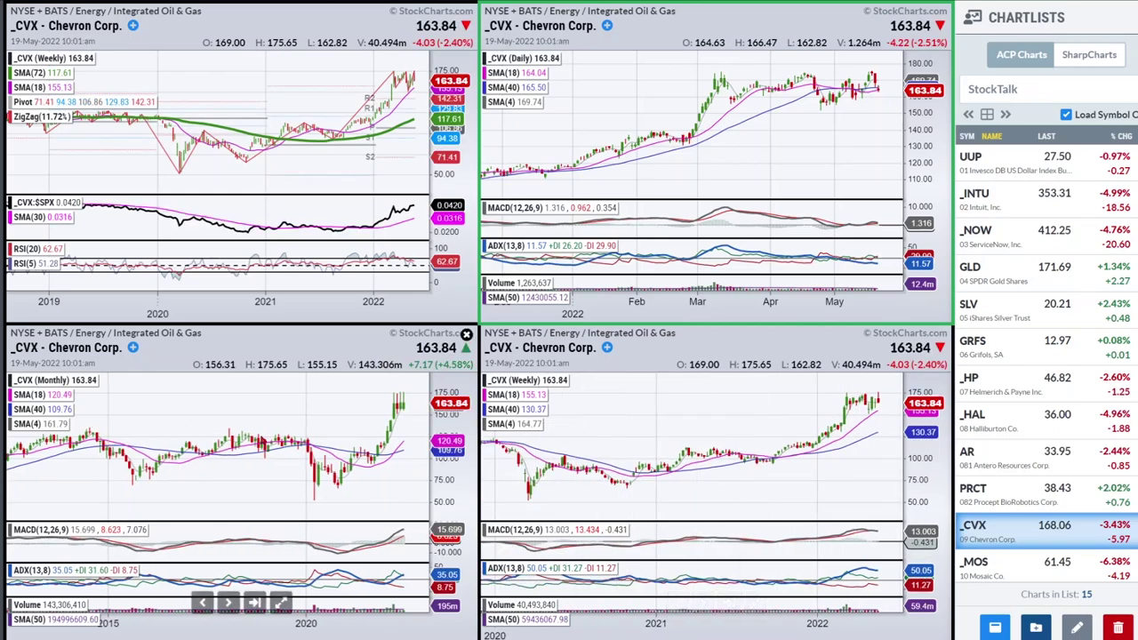
click(279, 603)
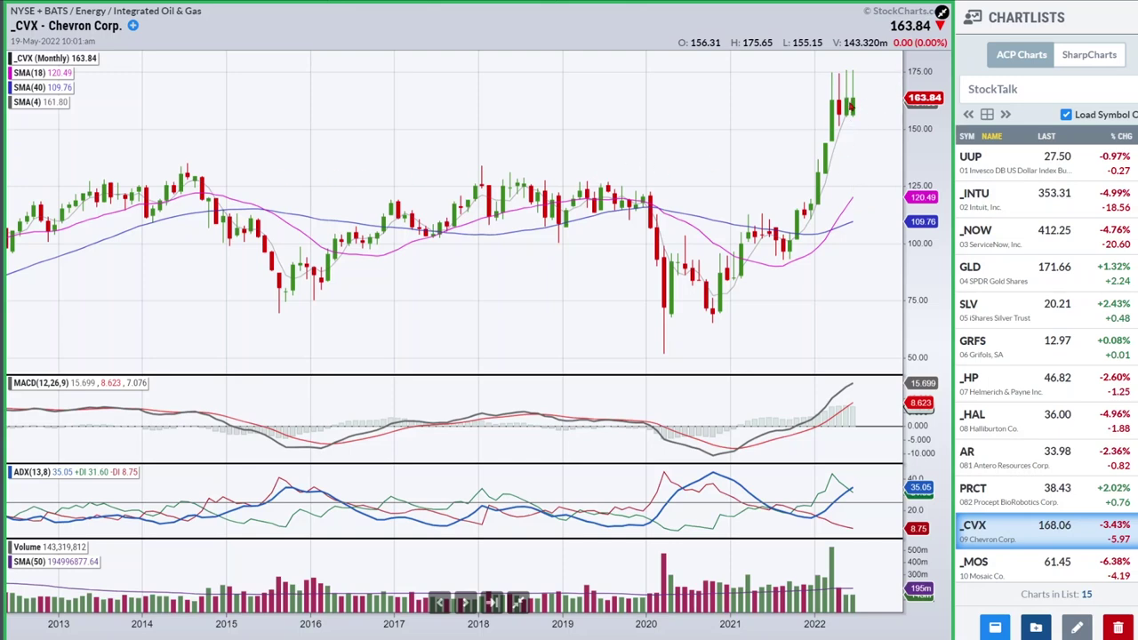
click(518, 603)
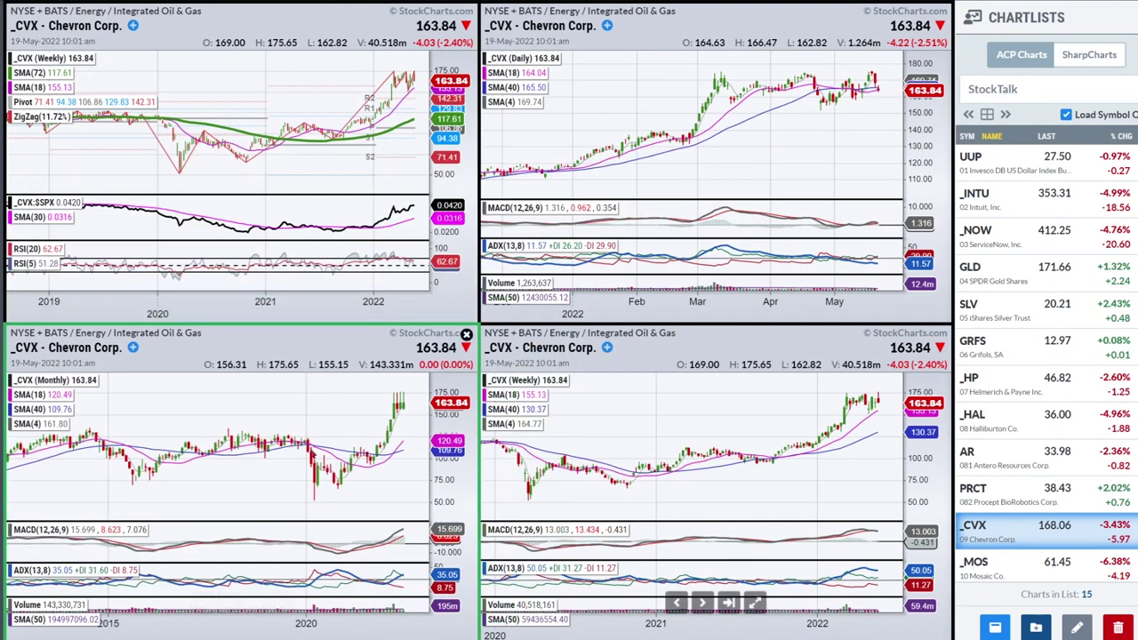